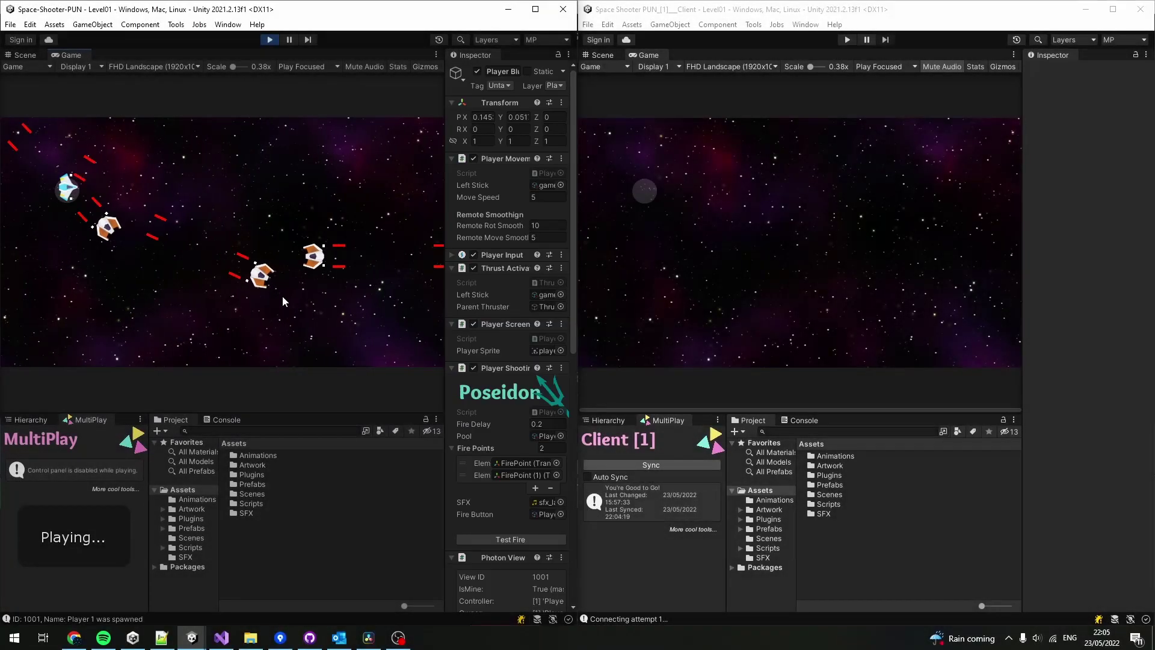
Play-test the space shooter by moving and firing the blue ship, and start the second client's game as Player 2
{"action": "key", "text": "d"}
{"action": "key", "text": "w"}
{"action": "key", "text": "space"}
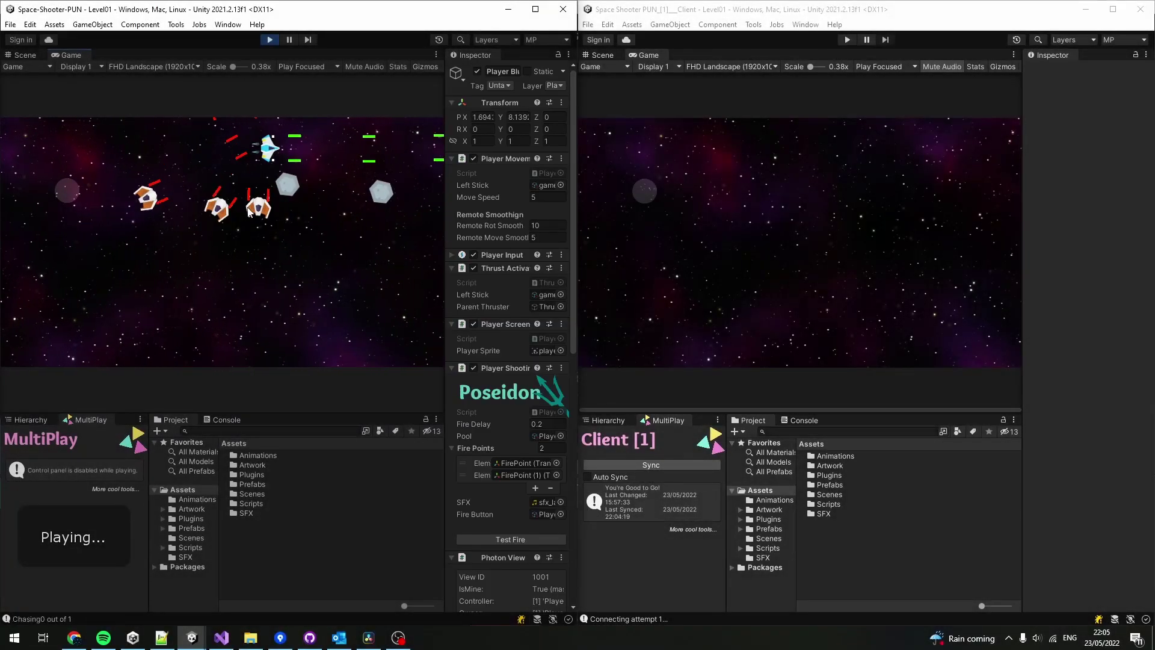
{"action": "key", "text": "s"}
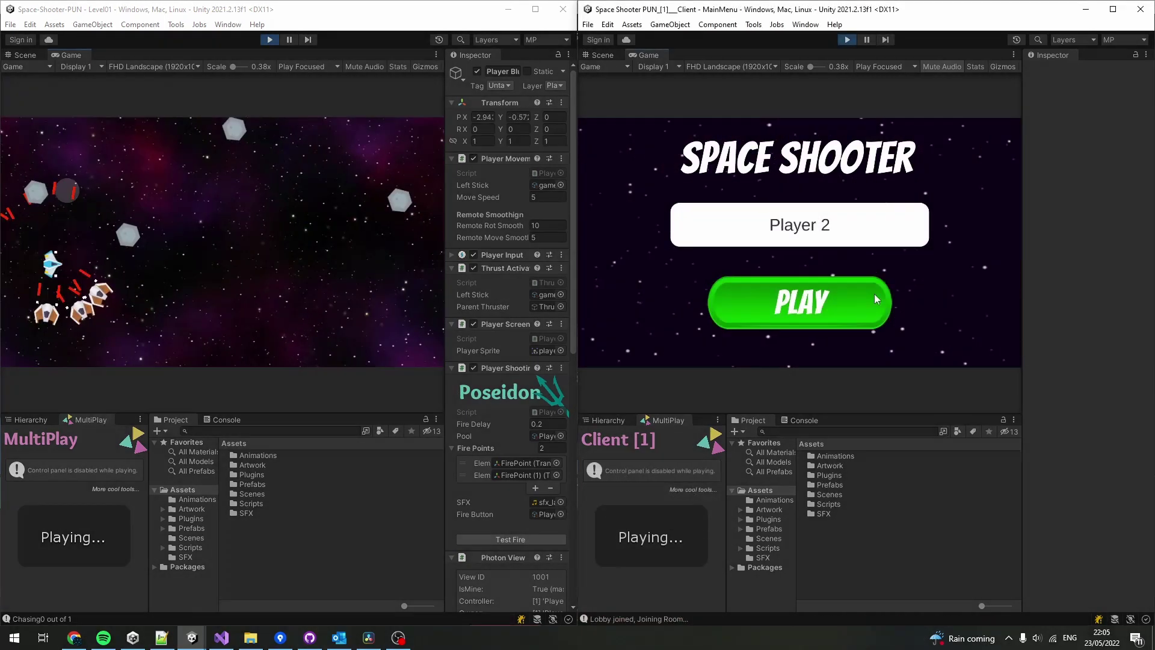
{"action": "left_click", "coordinate": [875, 298]}
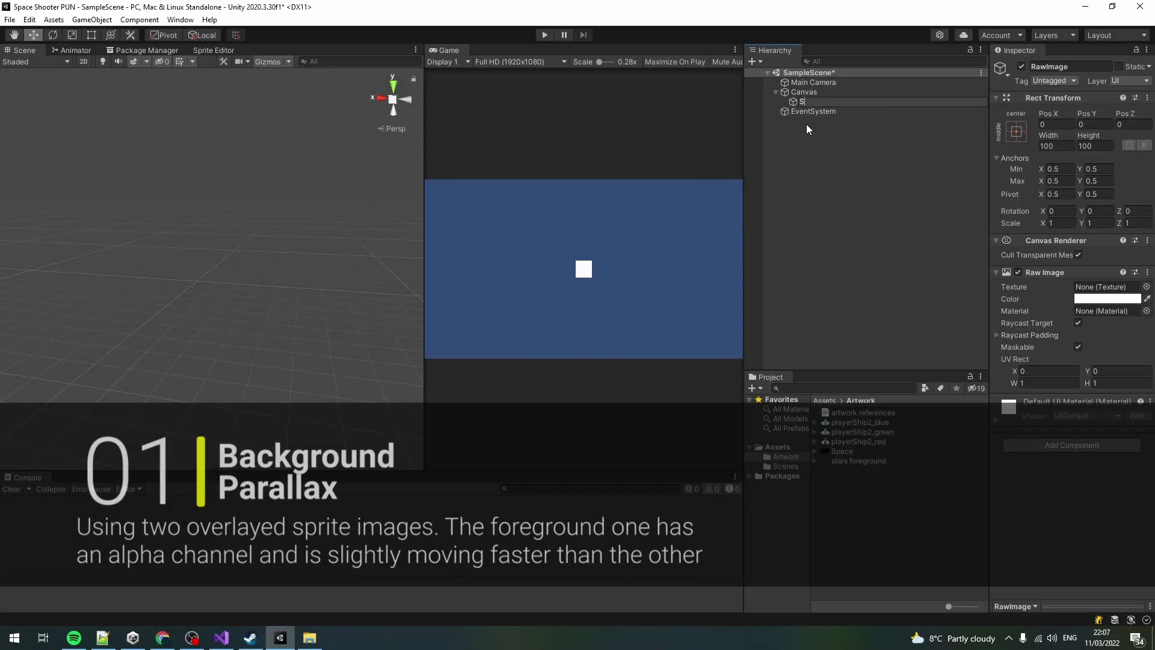
Anchor the Space raw image to stretch in both directions so that it fills the whole canvas
{"action": "left_click", "coordinate": [1015, 131]}
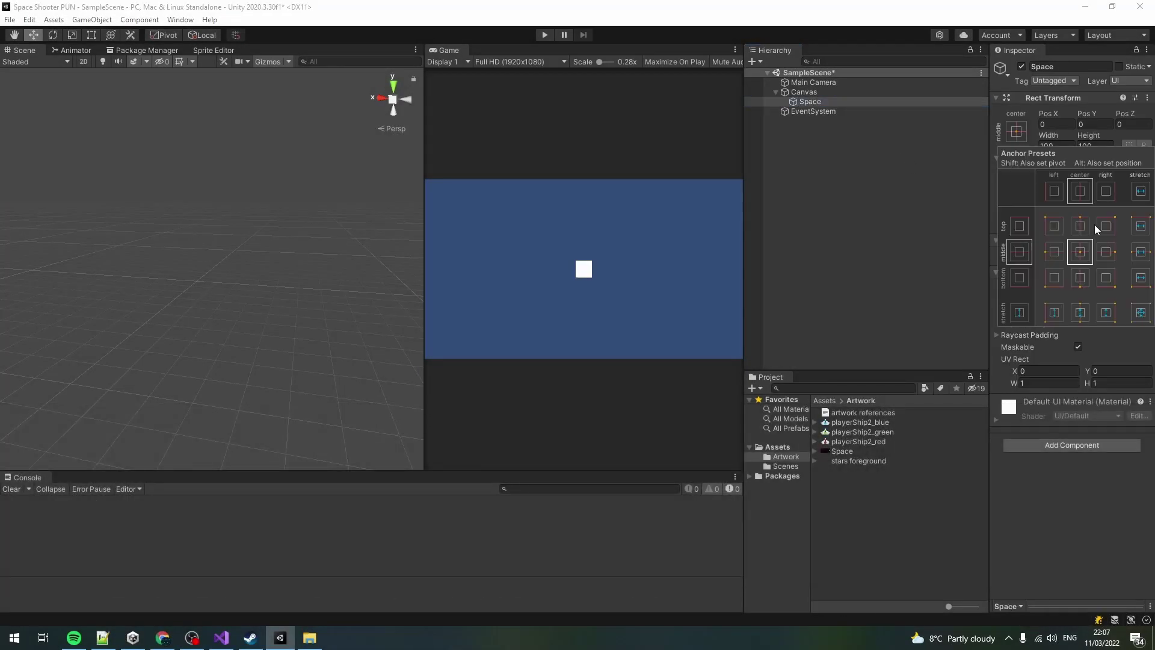
{"action": "left_click", "coordinate": [1141, 312], "text": "alt"}
{"action": "left_click", "coordinate": [859, 117]}
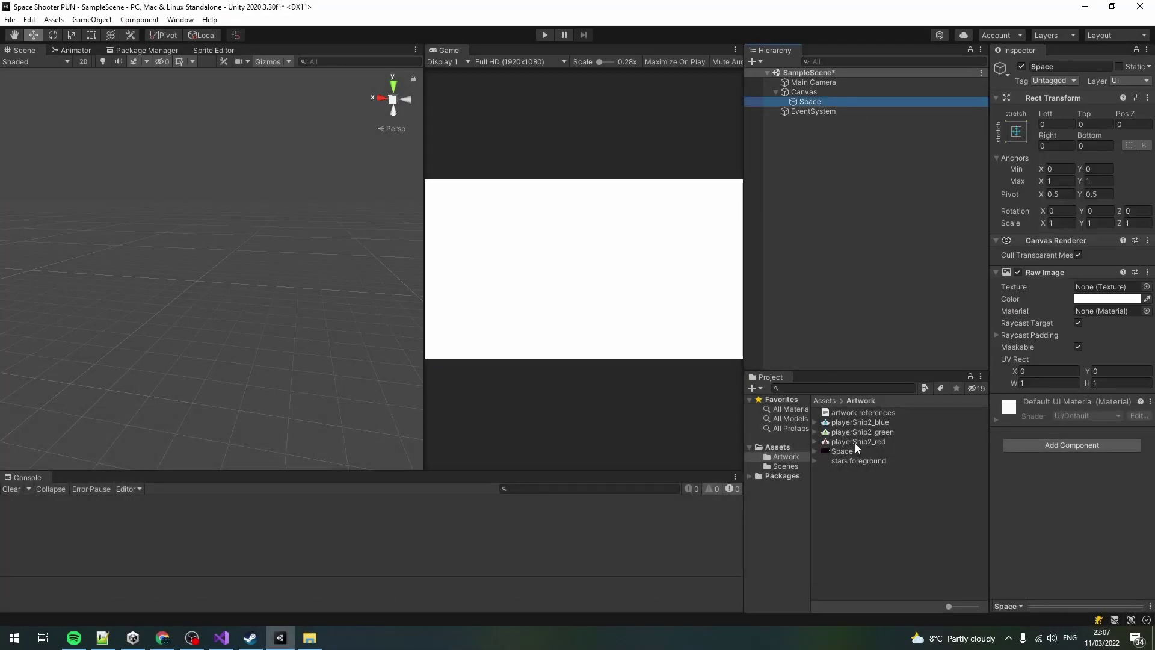
Examine the texture type and wrap mode options in the Space texture's import settings
{"action": "left_click", "coordinate": [836, 452]}
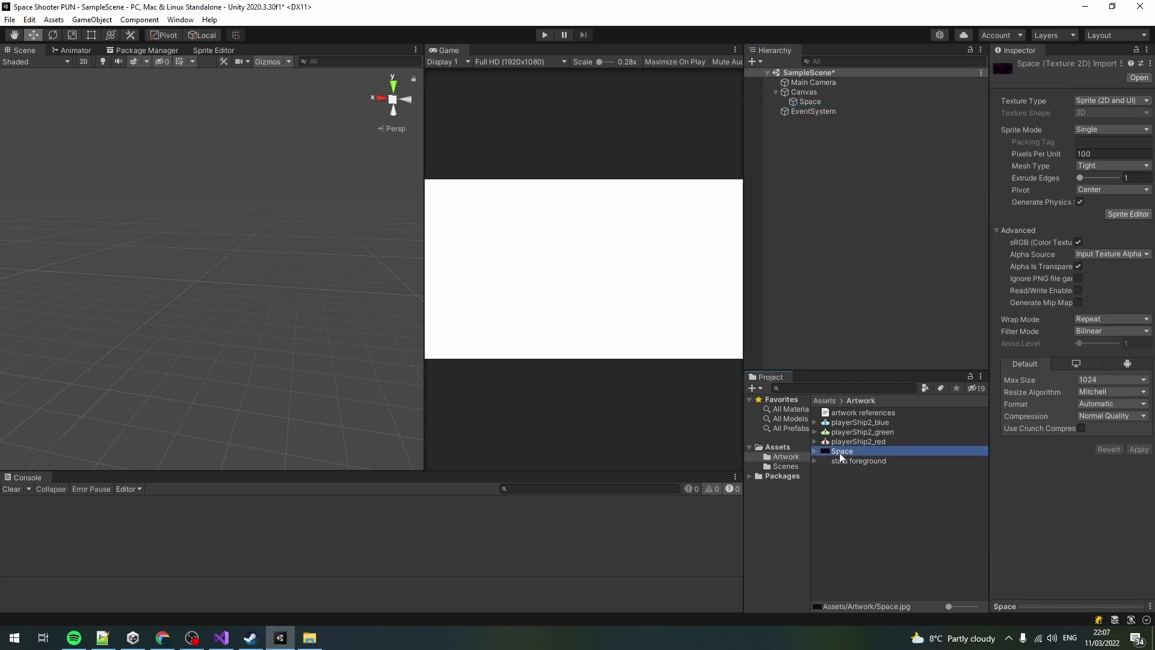
{"action": "left_click", "coordinate": [1104, 100]}
{"action": "left_click", "coordinate": [1092, 346]}
{"action": "left_click", "coordinate": [1099, 320]}
{"action": "left_click", "coordinate": [1060, 523]}
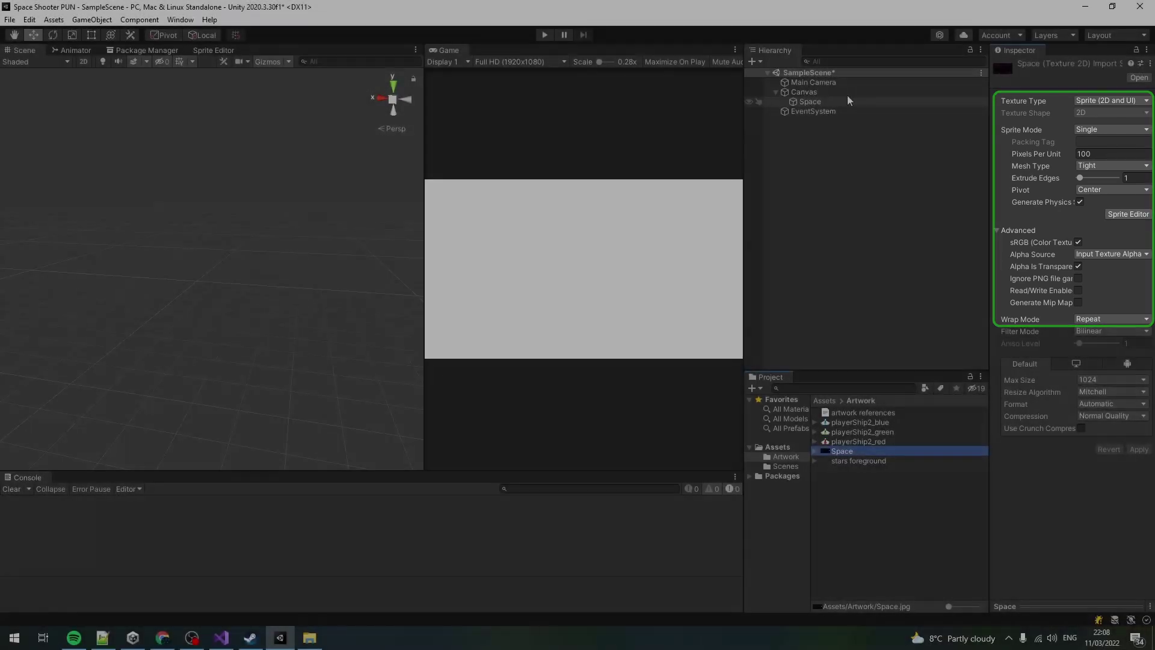
Assign the Space texture to the Space raw image and preview a horizontal shift of its UV Rect
{"action": "left_click", "coordinate": [839, 100]}
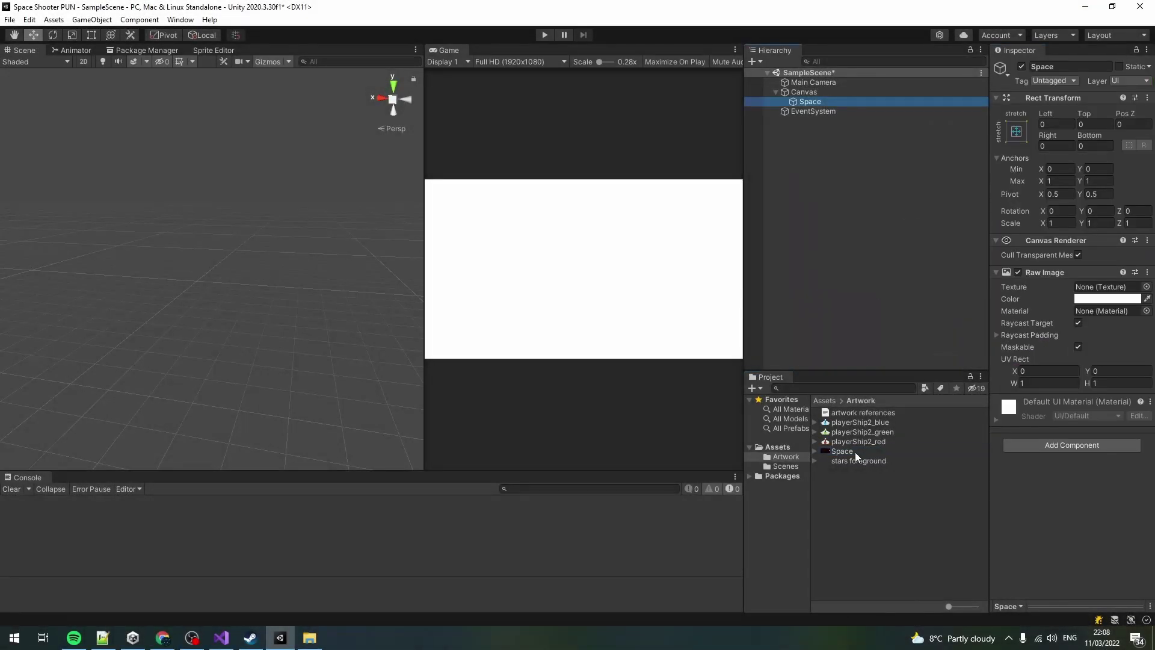
{"action": "left_click_drag", "start_coordinate": [854, 455], "coordinate": [1100, 287]}
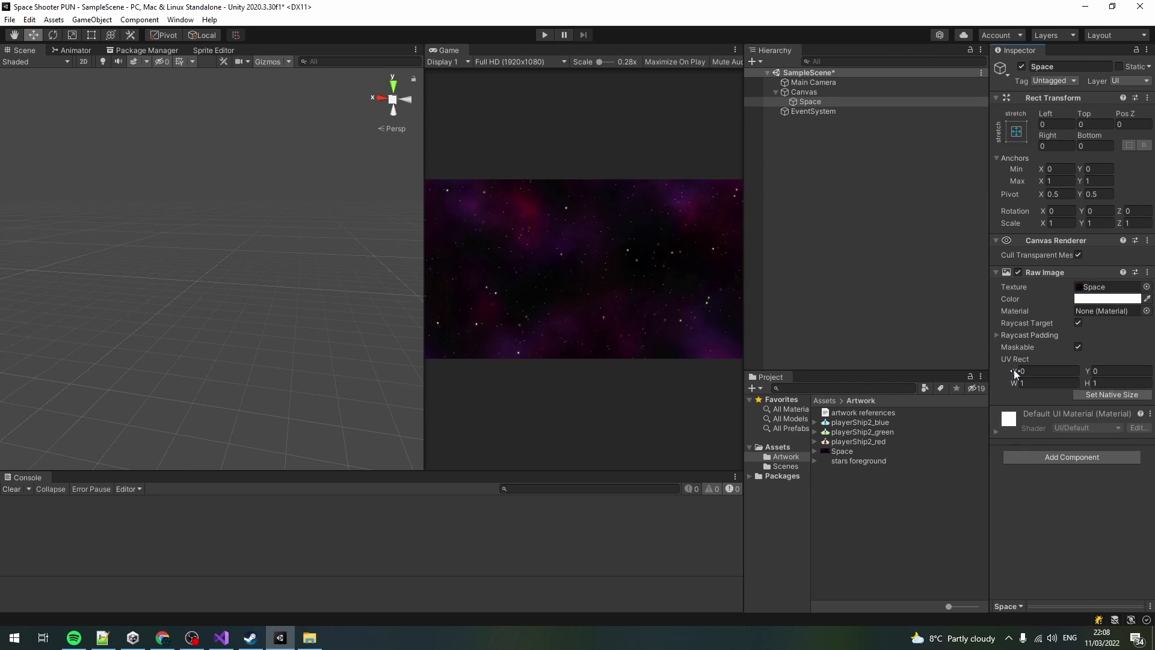
{"action": "left_click_drag", "start_coordinate": [1015, 373], "coordinate": [1080, 373]}
Add a new script named SideScroller to the Space object and open it for editing
{"action": "left_click", "coordinate": [1047, 457]}
{"action": "left_click", "coordinate": [1049, 460]}
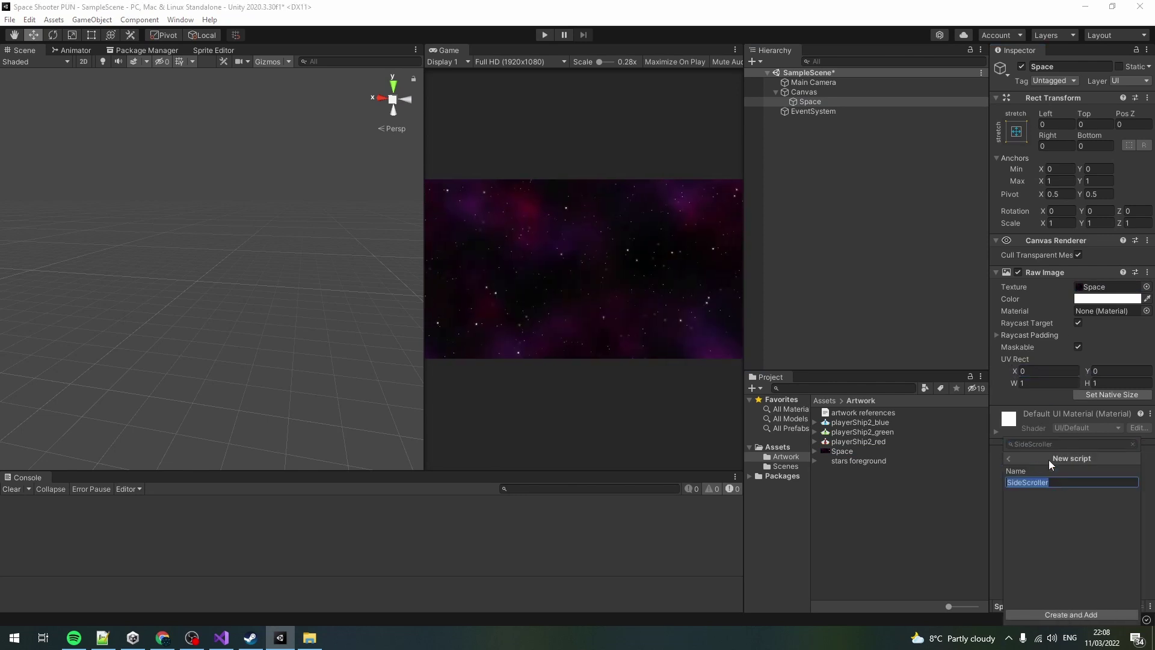
{"action": "key", "text": "Return"}
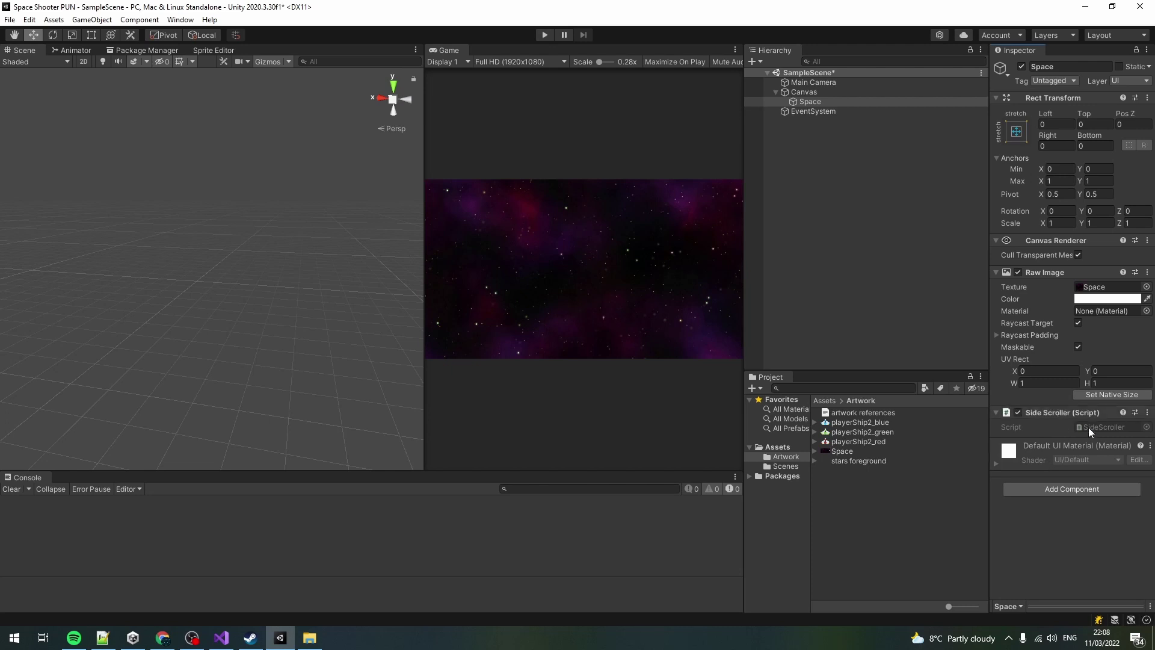
{"action": "double_click", "coordinate": [1088, 427]}
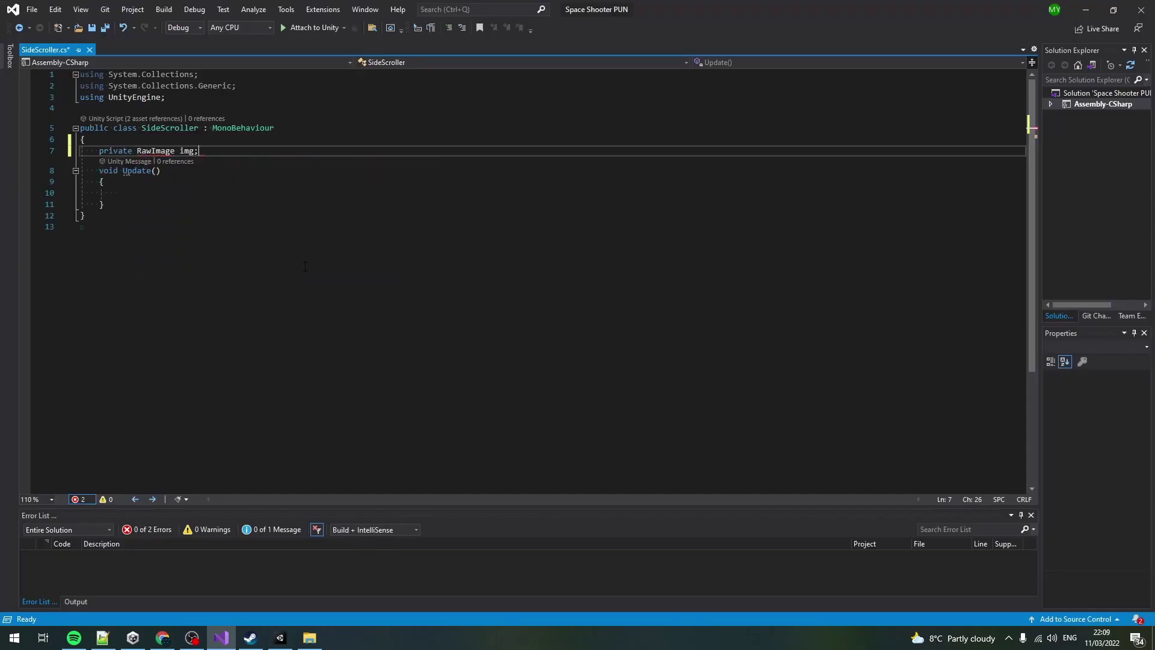
Import UnityEngine.UI and declare a serialized private float scrollSpeed = 0.1f with Range(0.01f,1f) above the img field
{"action": "type", "text": "using UnityEngine.UI;private float scrollSpeed = 0.1f;"}
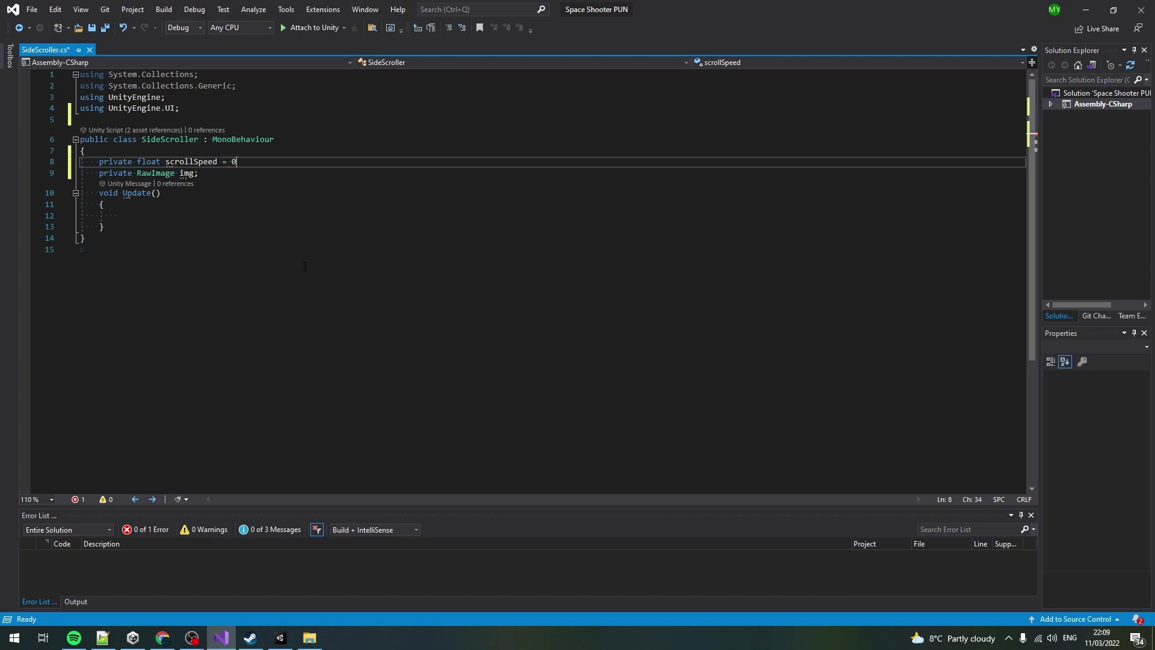
{"action": "key", "text": "Home"}
{"action": "type", "text": "[SerializeField] [s"}
{"action": "key", "text": "BackSpace"}
{"action": "type", "text": "Range(0.01f,1f)]"}
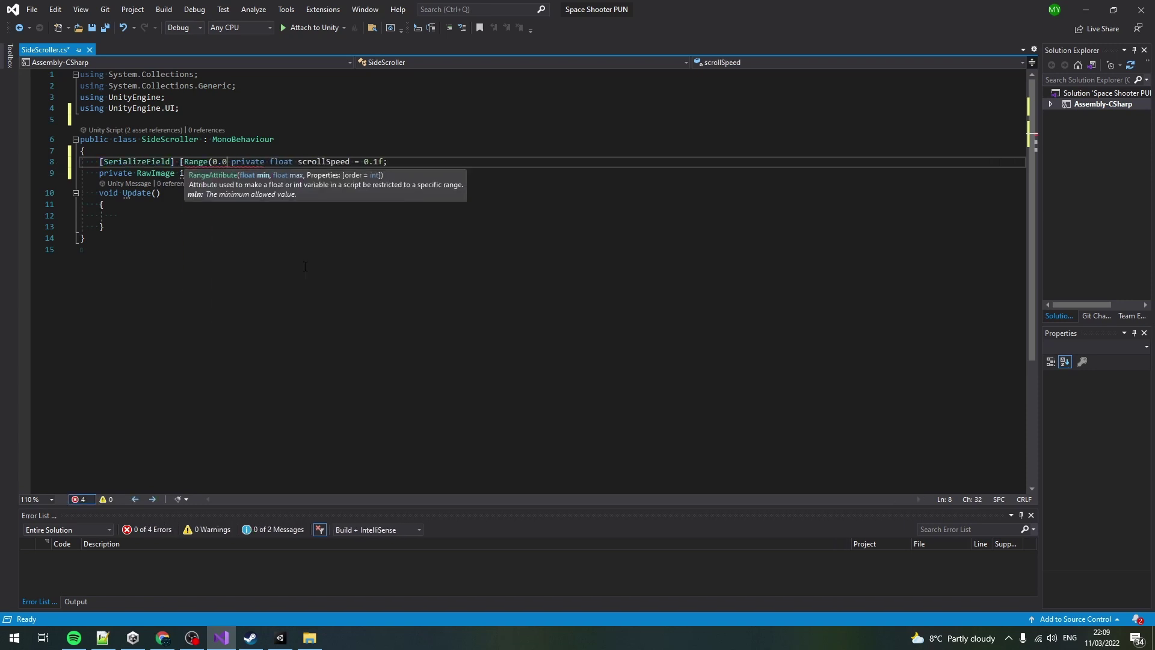
{"action": "key", "text": "Return"}
Add a private expression-bodied Awake method below the fields that assigns img from GetComponent<RawImage>()
{"action": "left_click", "coordinate": [258, 184]}
{"action": "key", "text": "Return"}
{"action": "key", "text": "Return"}
{"action": "type", "text": "private void Awake() => img = GetComponent<RawImage>();"}
{"action": "key", "text": "ctrl+."}
{"action": "left_click", "coordinate": [222, 283]}
In Update, assign img.uvRect a new Rect whose position is img.uvRect.position plus Vector2.right * scrollSpeed
{"action": "left_click", "coordinate": [222, 257]}
{"action": "type", "text": "img.uvRect = new Rect(img.uvRect"}
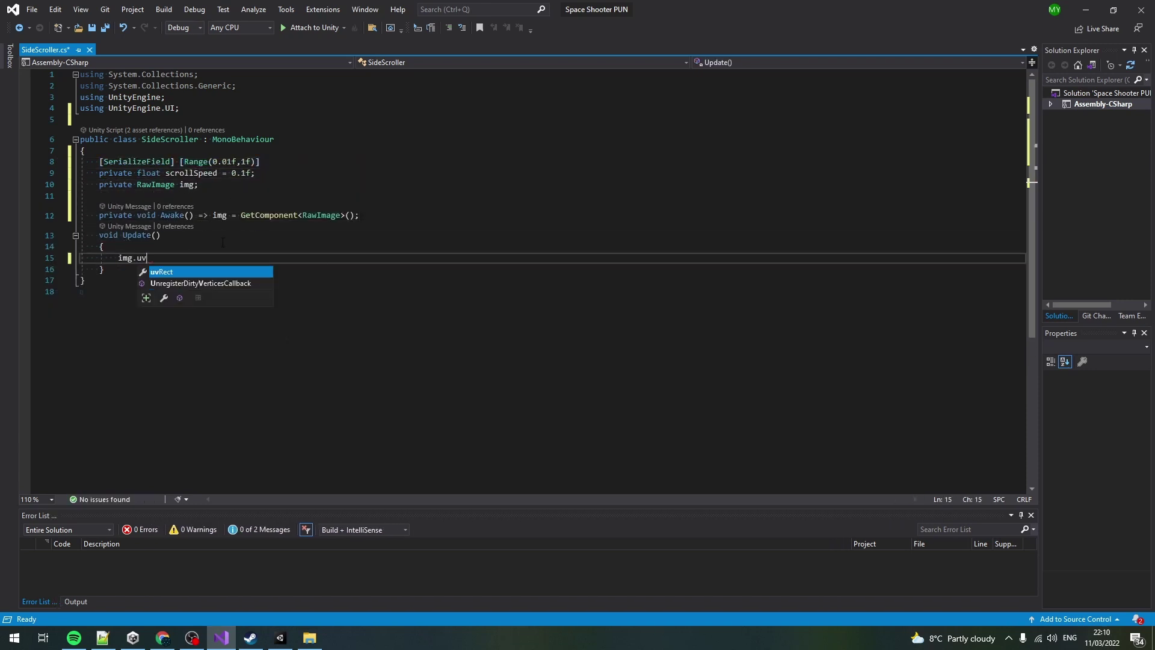
{"action": "type", "text": ".position + Vector2.right *     scrollSpeed"}
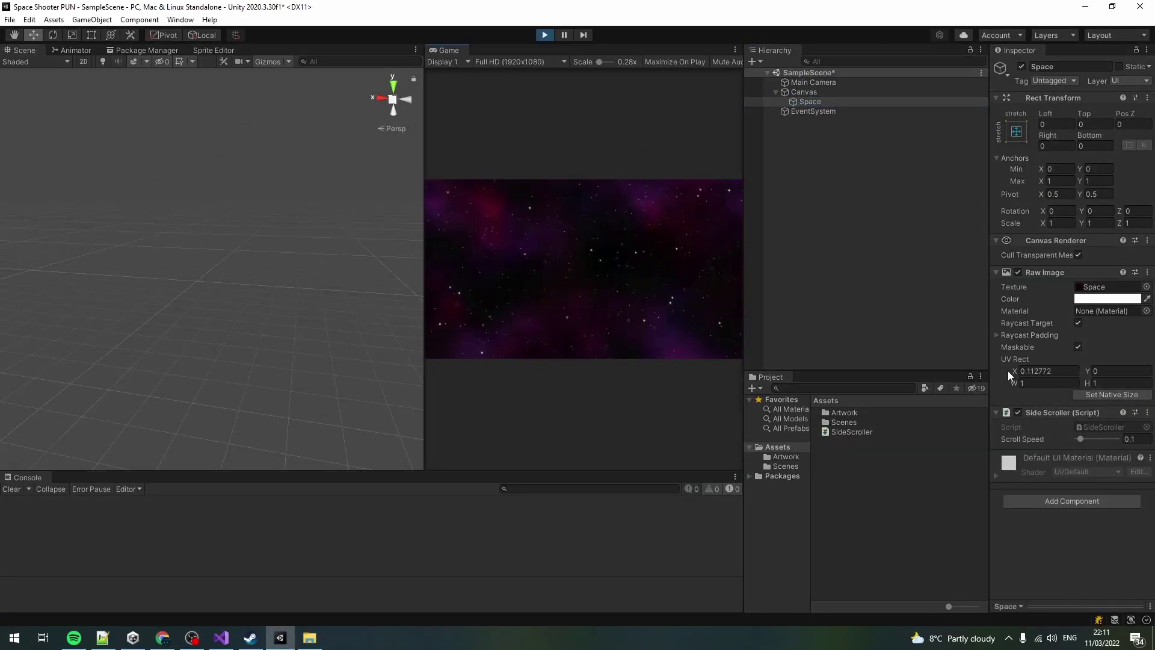
Stop the play test and set the Space object's Scroll Speed to 0.05
{"action": "key", "text": "ctrl+p"}
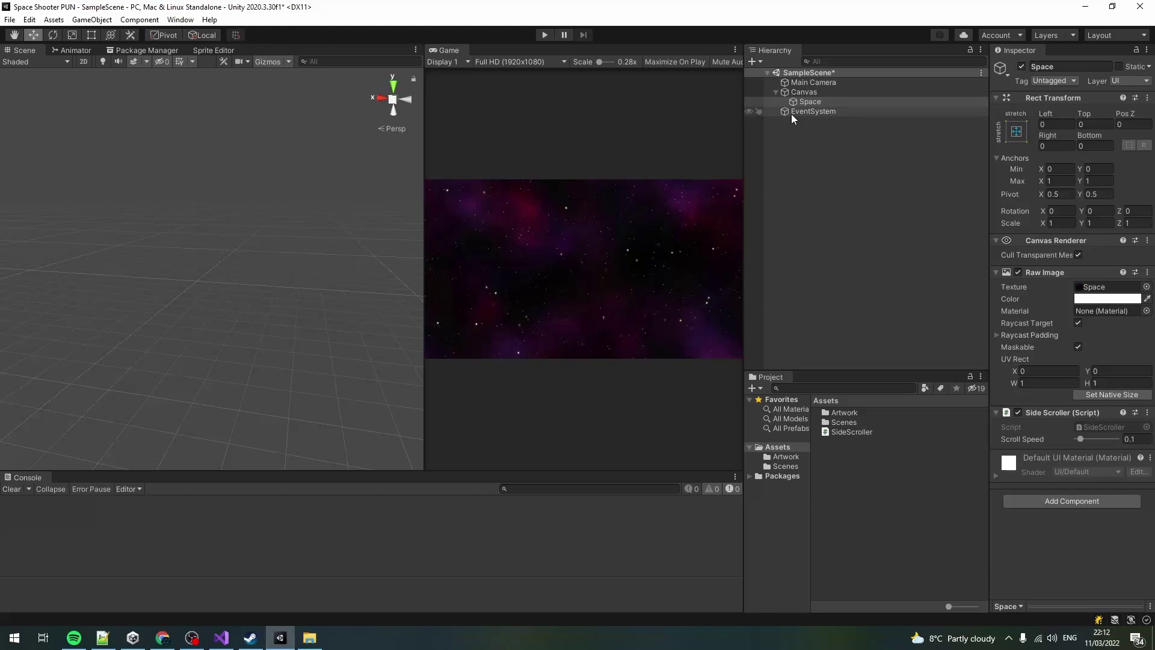
{"action": "left_click", "coordinate": [810, 101]}
{"action": "left_click", "coordinate": [1143, 438]}
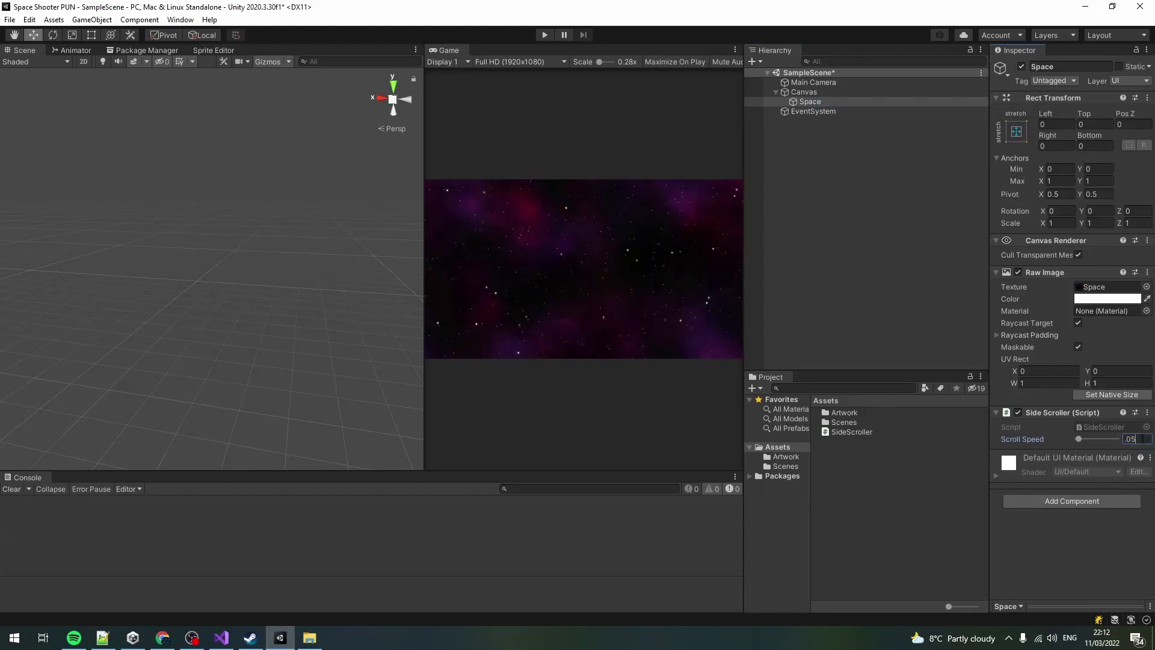
{"action": "left_click", "coordinate": [836, 111]}
Duplicate the Space object within the Canvas and rename the copy Starfield
{"action": "left_click", "coordinate": [835, 101]}
{"action": "key", "text": "ctrl+d"}
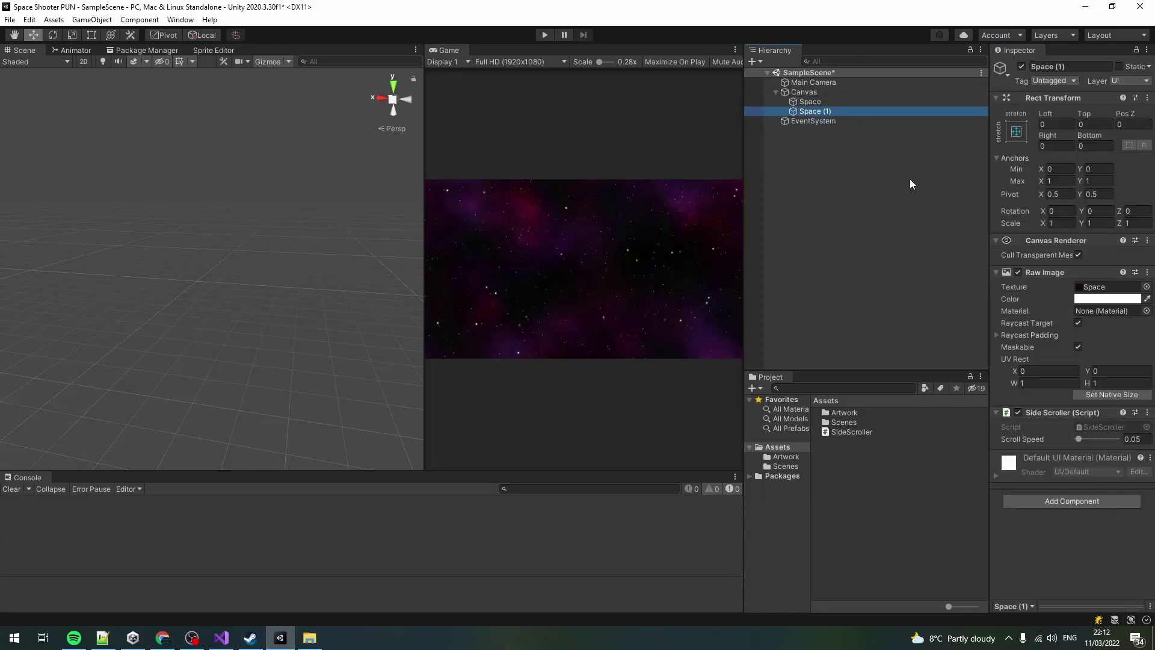
{"action": "key", "text": "F2"}
{"action": "type", "text": "Star"}
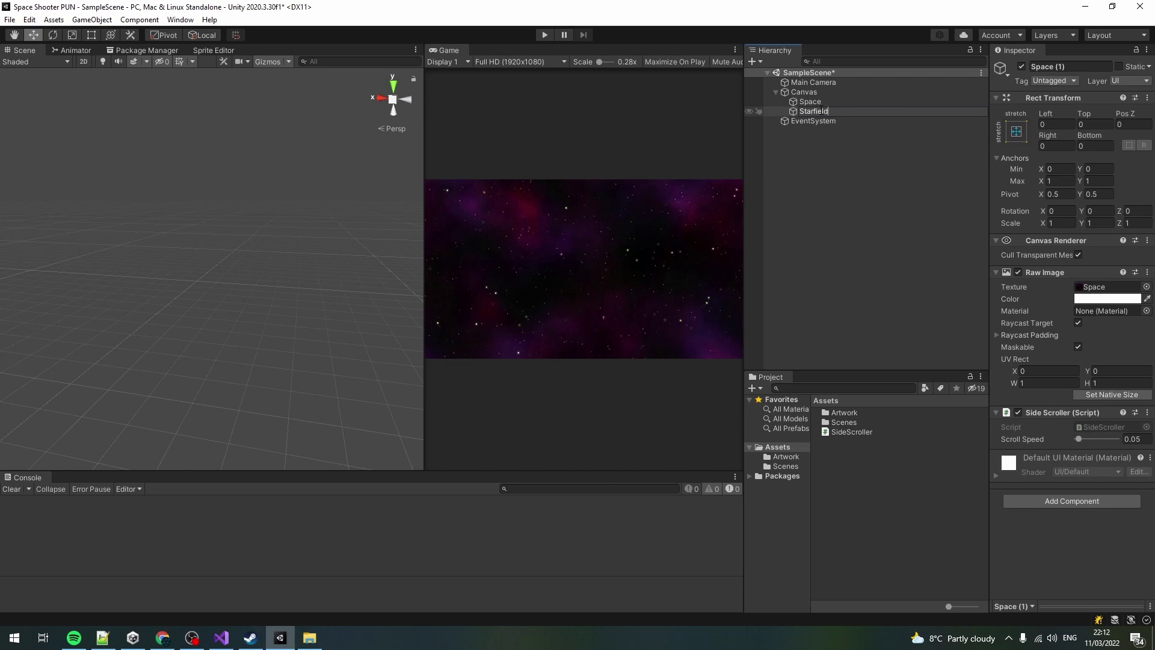
{"action": "type", "text": "field"}
{"action": "key", "text": "Return"}
Assign the stars foreground texture from the Artwork folder to Starfield and deactivate the Space object
{"action": "double_click", "coordinate": [844, 412]}
{"action": "left_click_drag", "start_coordinate": [841, 460], "coordinate": [1110, 288]}
{"action": "left_click", "coordinate": [859, 100]}
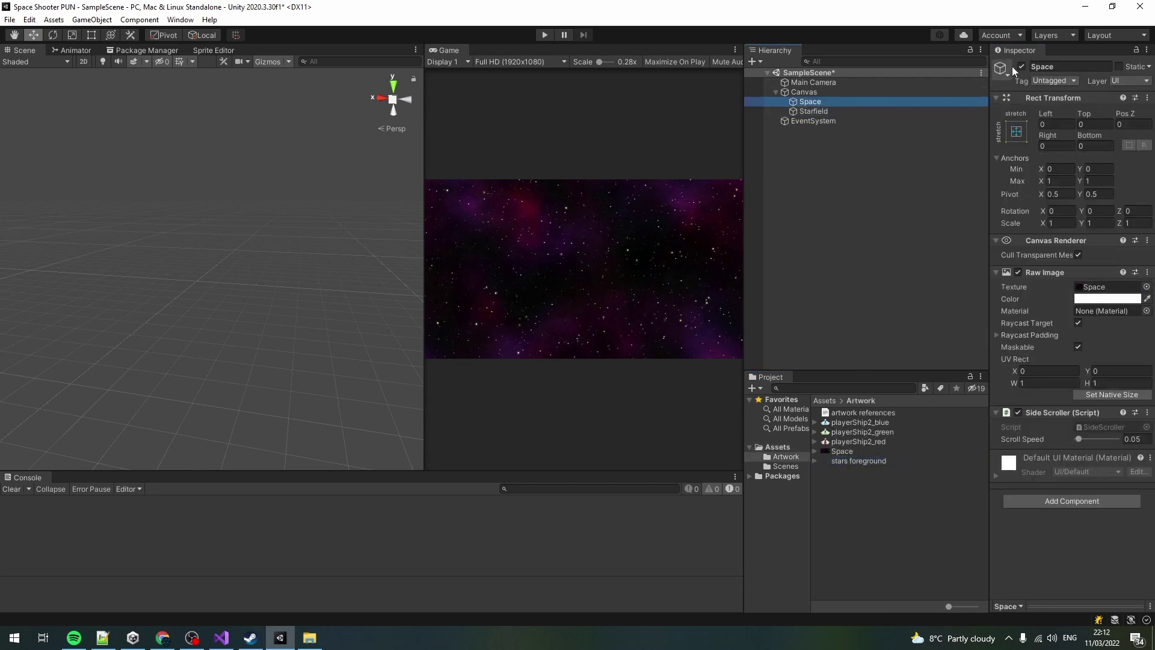
{"action": "left_click", "coordinate": [1022, 66]}
Set the Main Camera's background color to black (000000)
{"action": "left_click", "coordinate": [813, 82]}
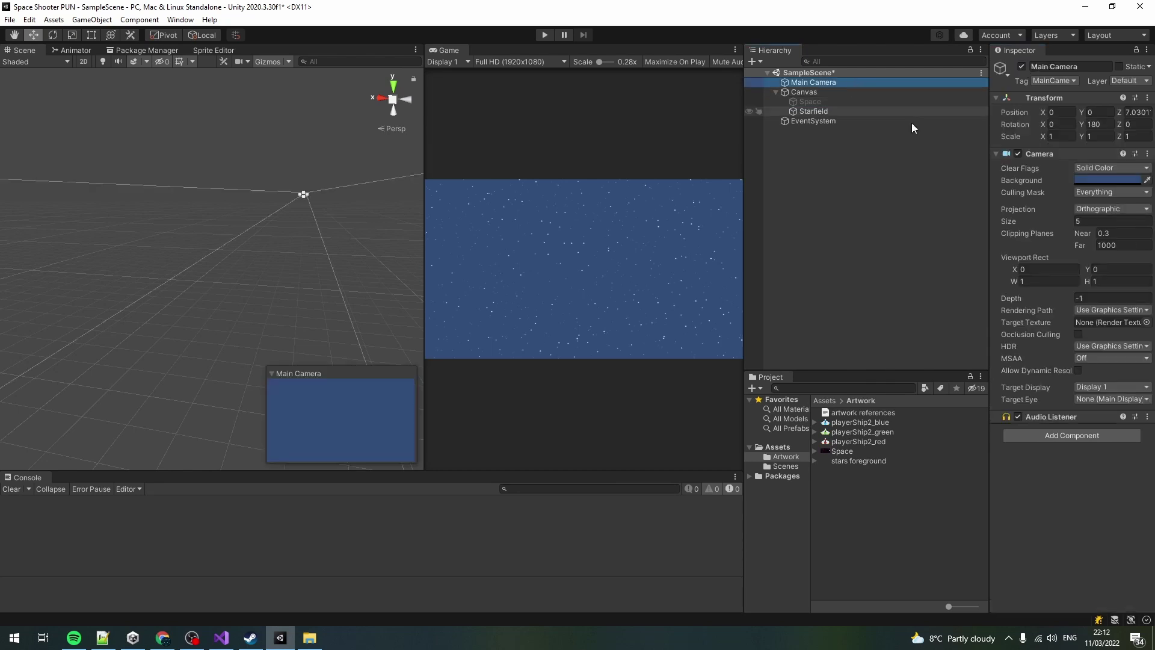
{"action": "left_click", "coordinate": [1091, 179]}
{"action": "left_click", "coordinate": [1104, 254]}
{"action": "left_click_drag", "start_coordinate": [1100, 251], "coordinate": [1050, 303]}
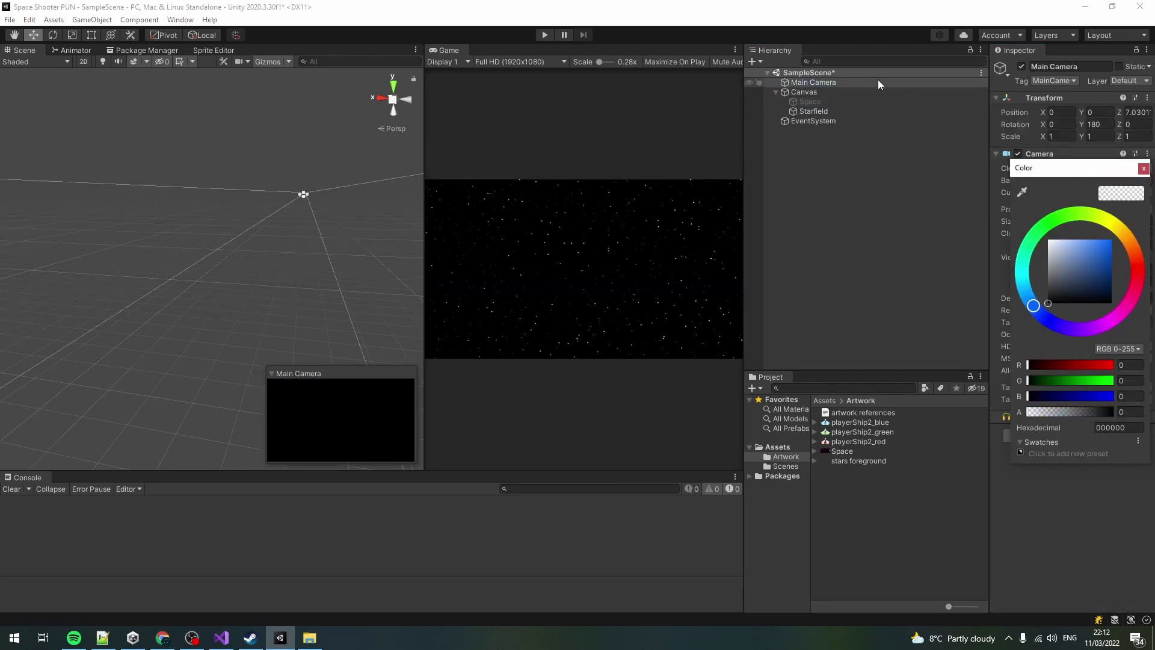
Reactivate the Space object and set Starfield's Scroll Speed to 0.08
{"action": "left_click", "coordinate": [825, 113]}
{"action": "left_click", "coordinate": [828, 100]}
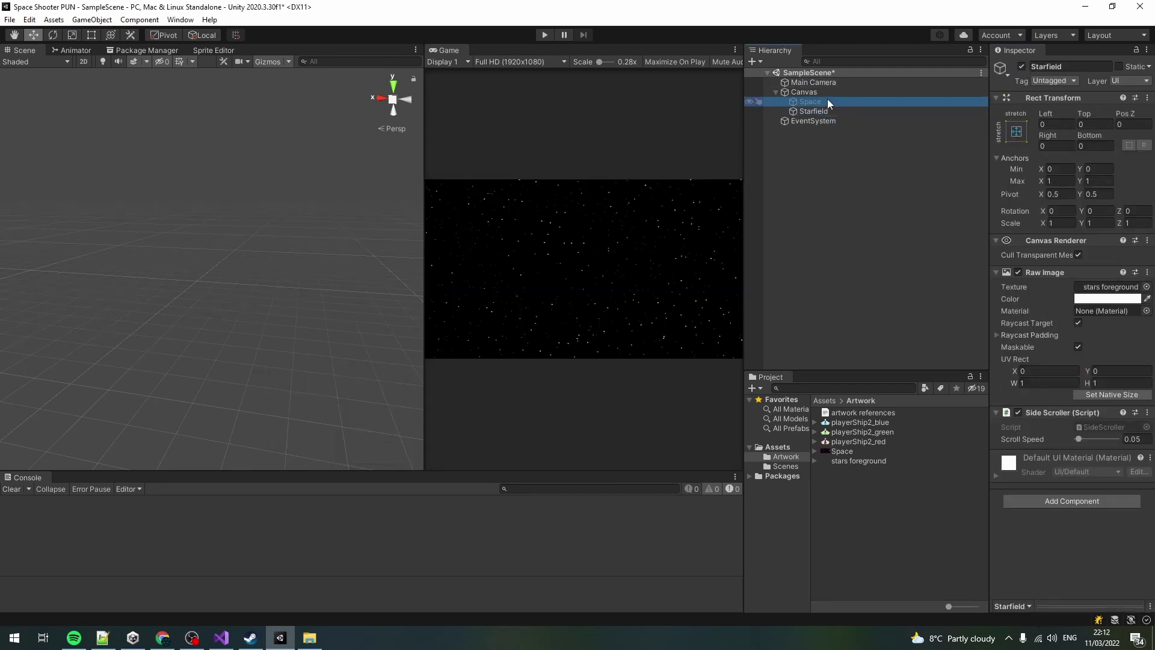
{"action": "left_click", "coordinate": [1021, 66]}
{"action": "left_click", "coordinate": [905, 110]}
{"action": "left_click", "coordinate": [1138, 439]}
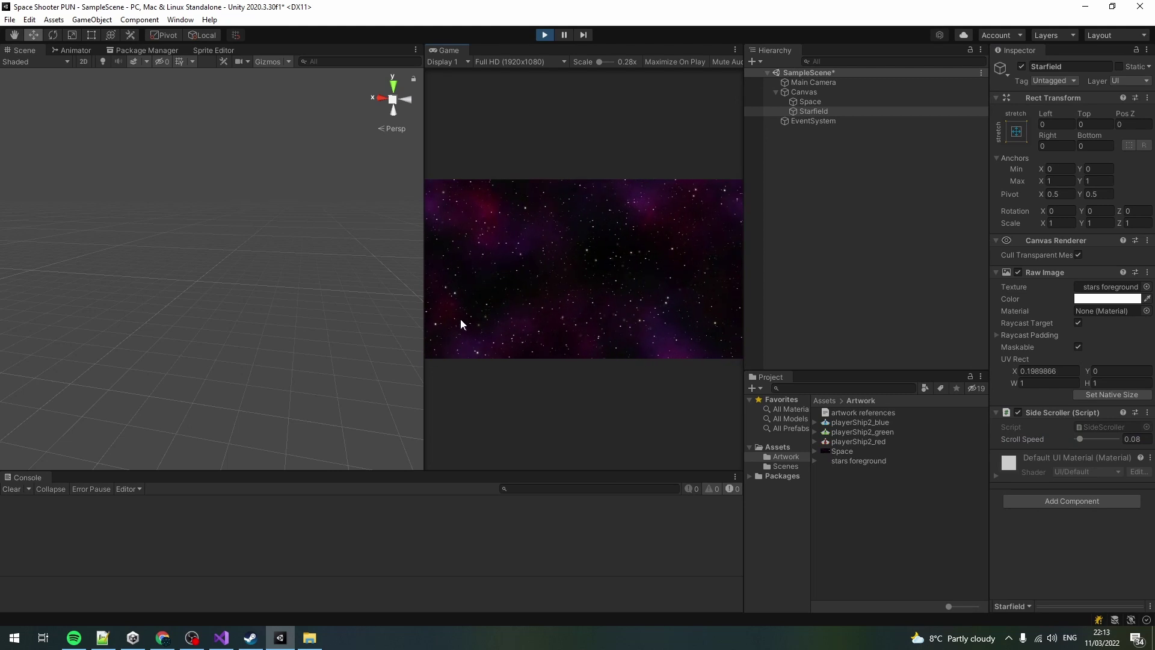
{"action": "left_click_drag", "start_coordinate": [423, 302], "coordinate": [70, 287]}
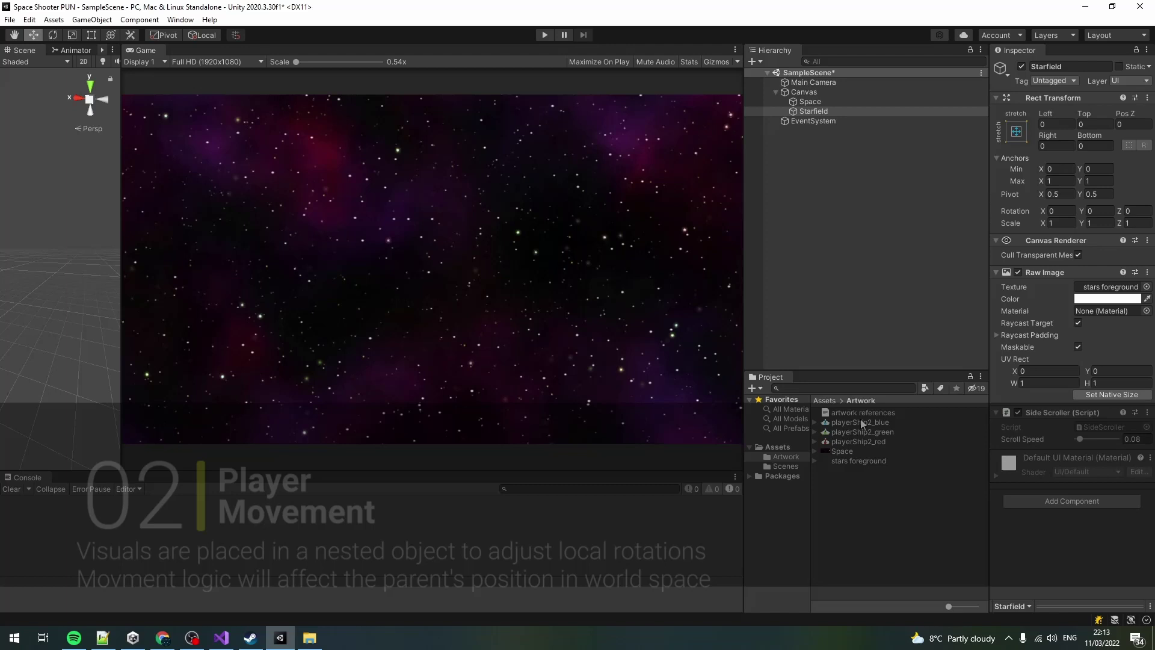
Add the playerShip2_blue sprite from the Artwork folder to the scene as a root-level object
{"action": "left_click", "coordinate": [848, 423]}
{"action": "left_click_drag", "start_coordinate": [846, 419], "coordinate": [828, 237]}
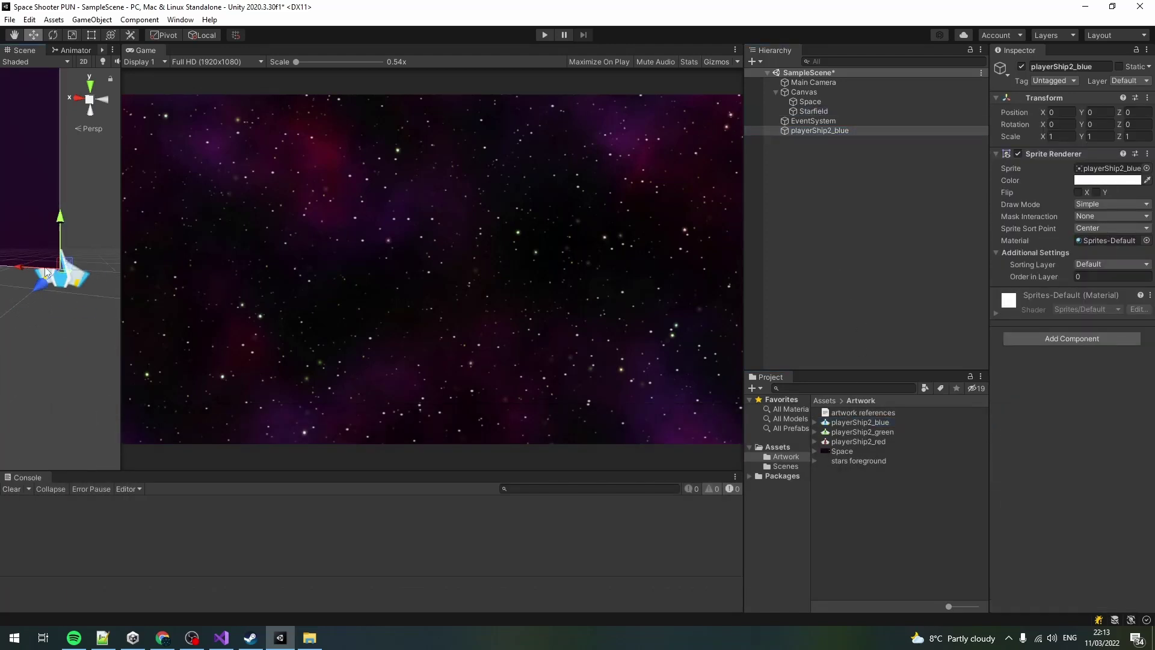
Set the Canvas render mode to Screen Space - Camera and assign Main Camera as its render camera
{"action": "left_click", "coordinate": [821, 92]}
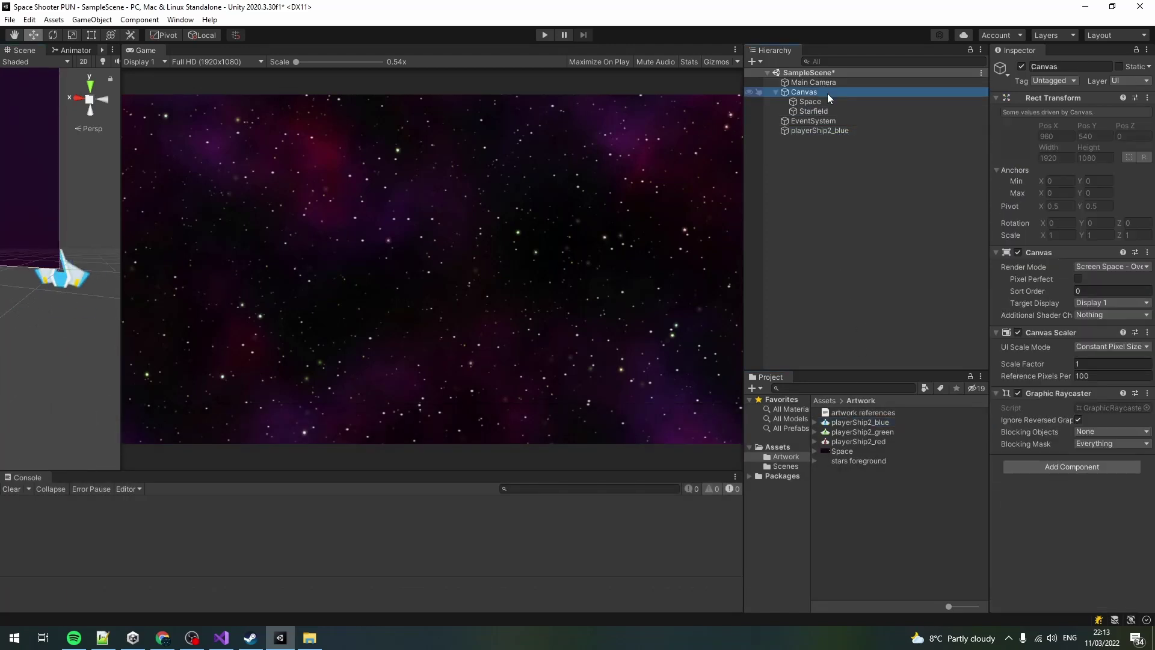
{"action": "left_click", "coordinate": [1108, 266]}
{"action": "left_click", "coordinate": [1089, 294]}
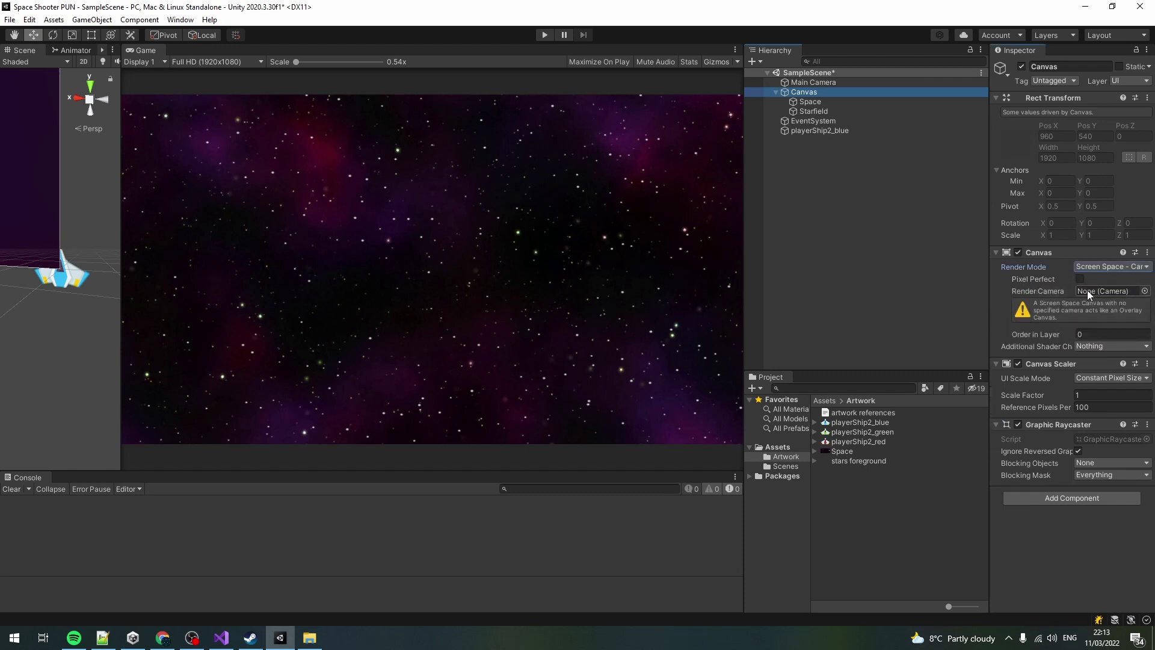
{"action": "left_click_drag", "start_coordinate": [812, 82], "coordinate": [1107, 291]}
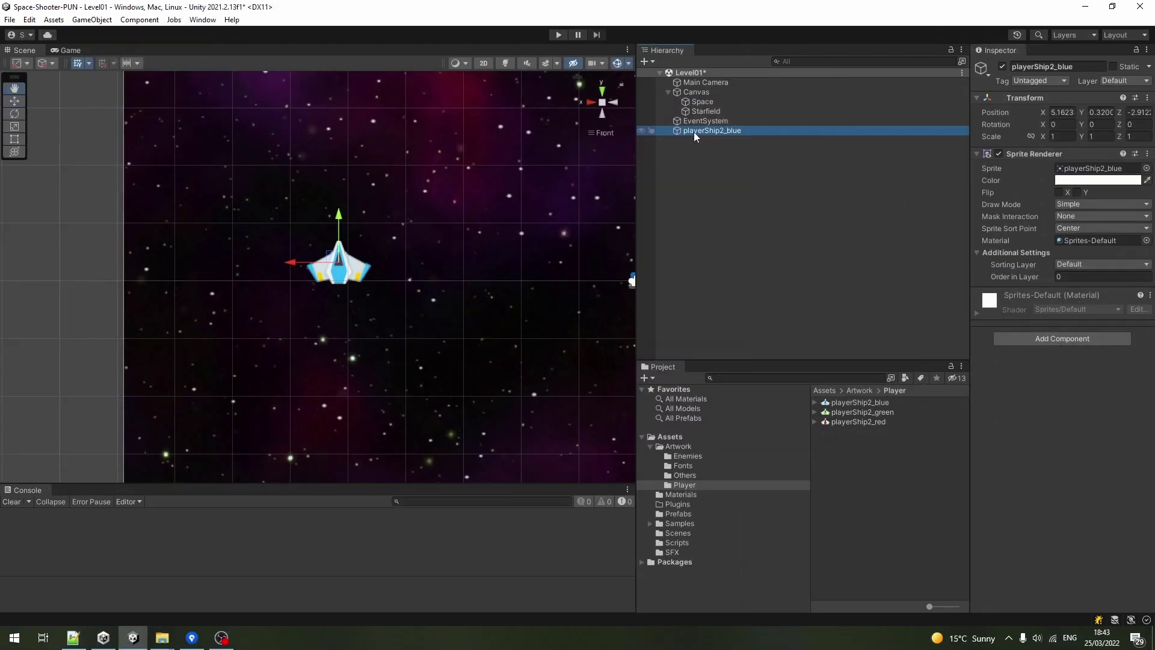
Nest playerShip2_blue under a new empty GameObject and set the ship's Z rotation to 90
{"action": "key", "text": "alt+shift+n"}
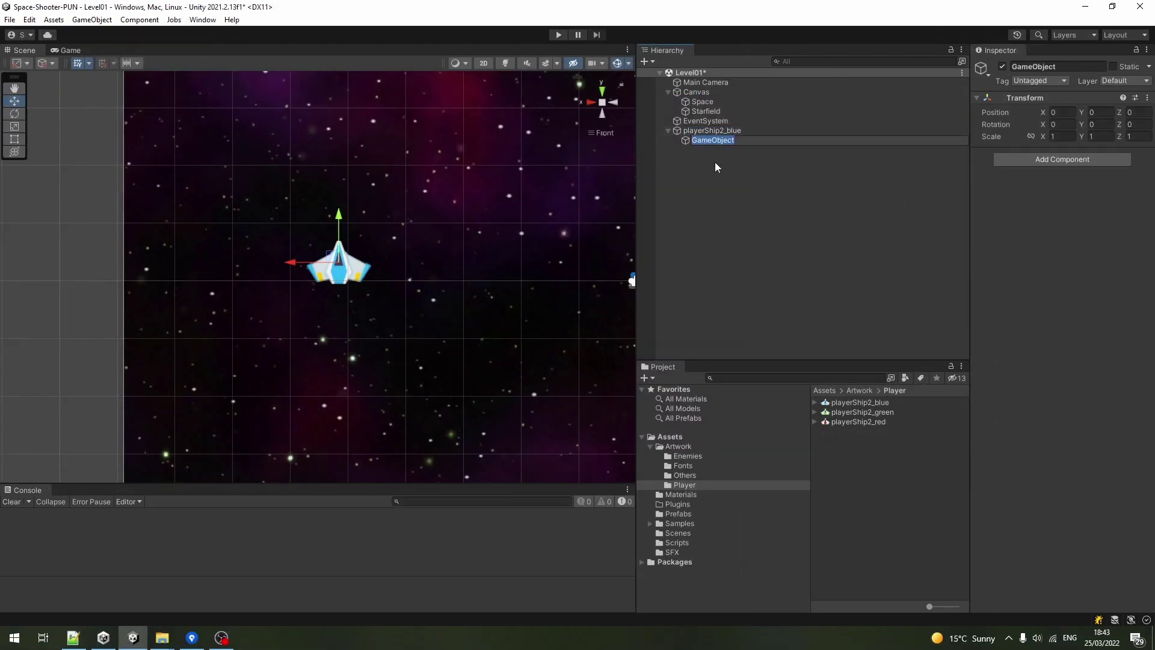
{"action": "left_click", "coordinate": [715, 162]}
{"action": "left_click_drag", "start_coordinate": [710, 141], "coordinate": [704, 132]}
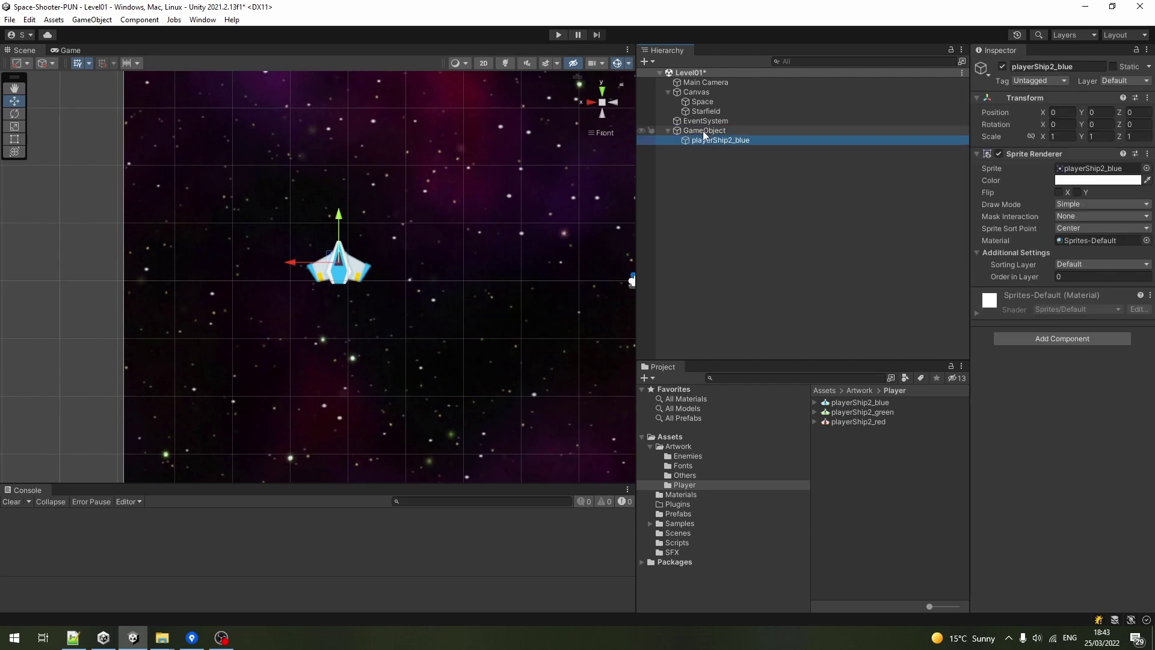
{"action": "left_click", "coordinate": [1139, 122]}
{"action": "type", "text": "90"}
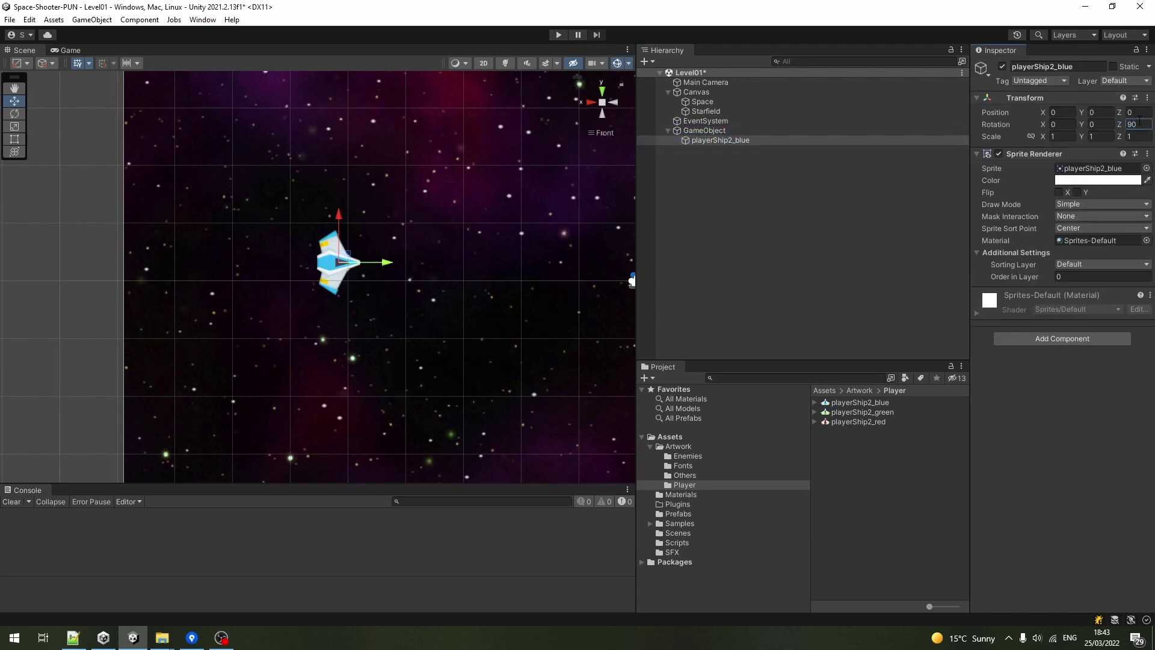
Rename the ship's parent GameObject to Player and go to the project's Assets folder
{"action": "left_click", "coordinate": [726, 130]}
{"action": "left_click", "coordinate": [726, 130]}
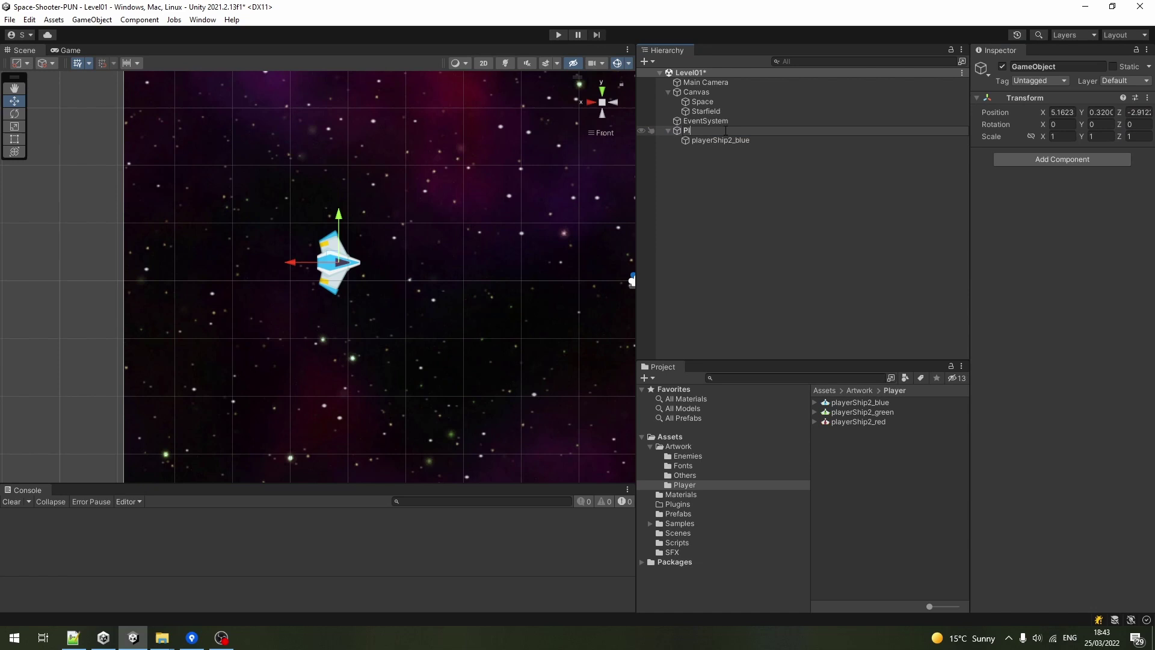
{"action": "type", "text": "Player"}
{"action": "key", "text": "Return"}
{"action": "left_click", "coordinate": [824, 389]}
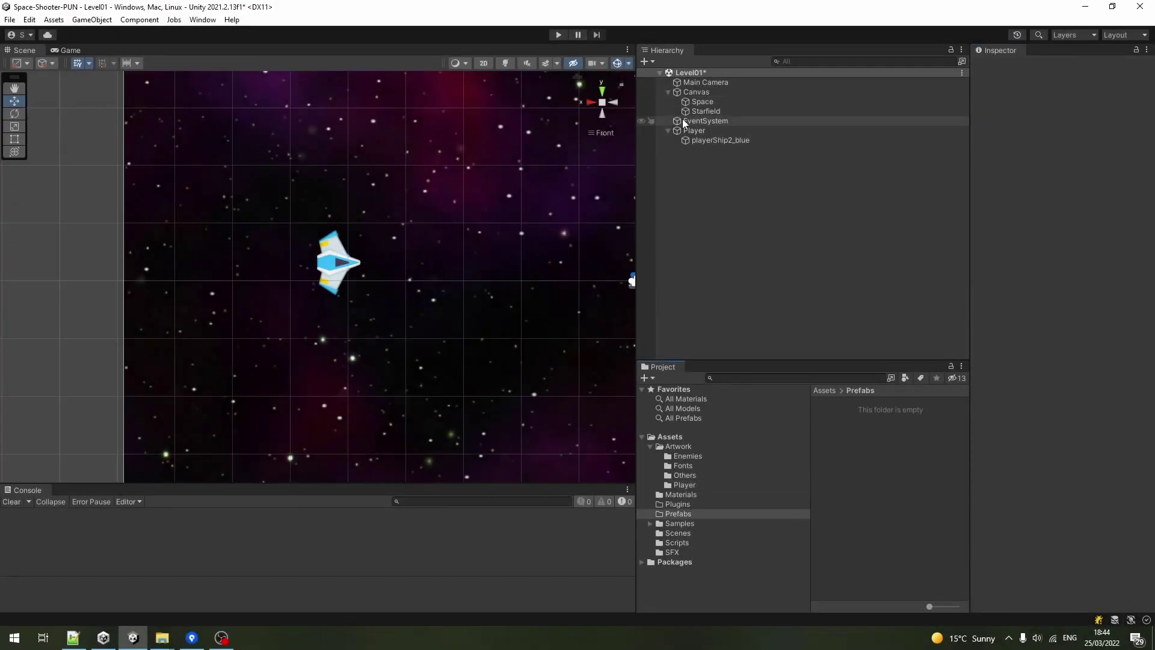
Save the Player object as a prefab in the project's Prefabs folder
{"action": "left_click", "coordinate": [694, 131]}
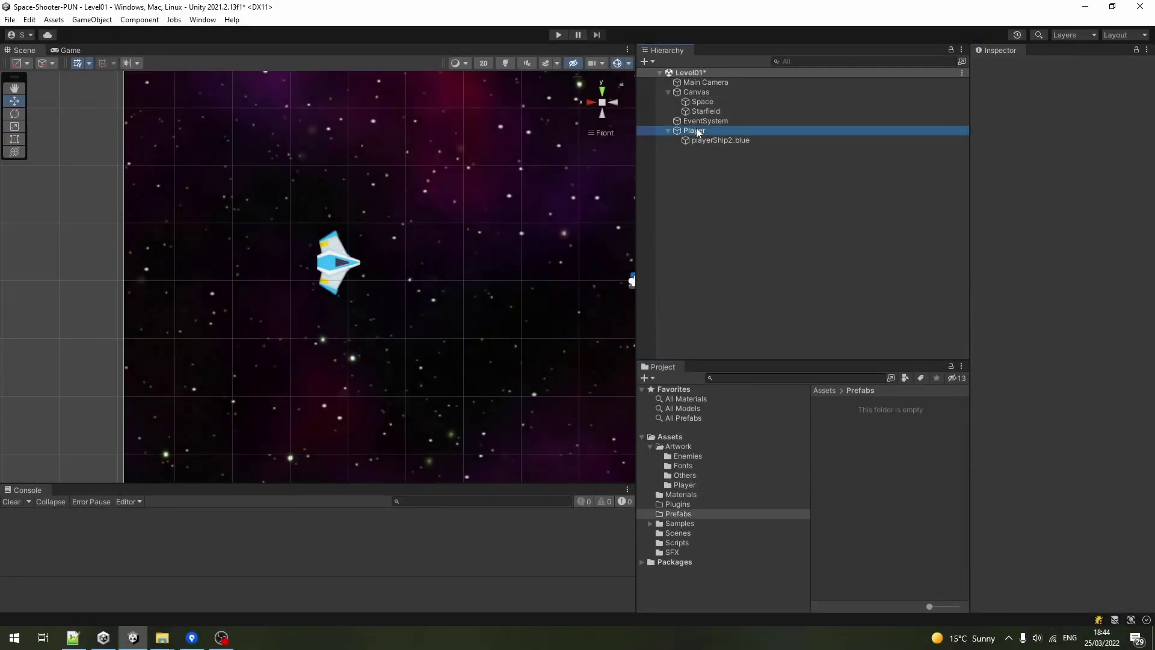
{"action": "left_click_drag", "start_coordinate": [696, 132], "coordinate": [869, 458]}
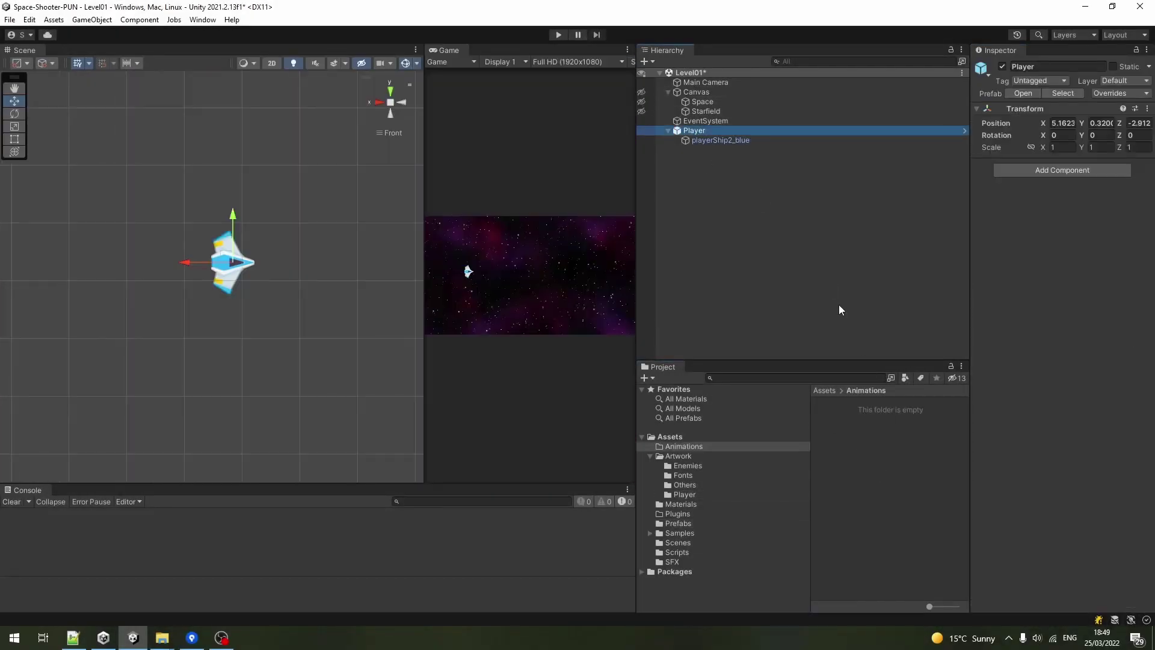
Open the Others folder inside Artwork and add an empty child object named Thruster (1) under Player
{"action": "left_click", "coordinate": [824, 390]}
{"action": "double_click", "coordinate": [845, 412]}
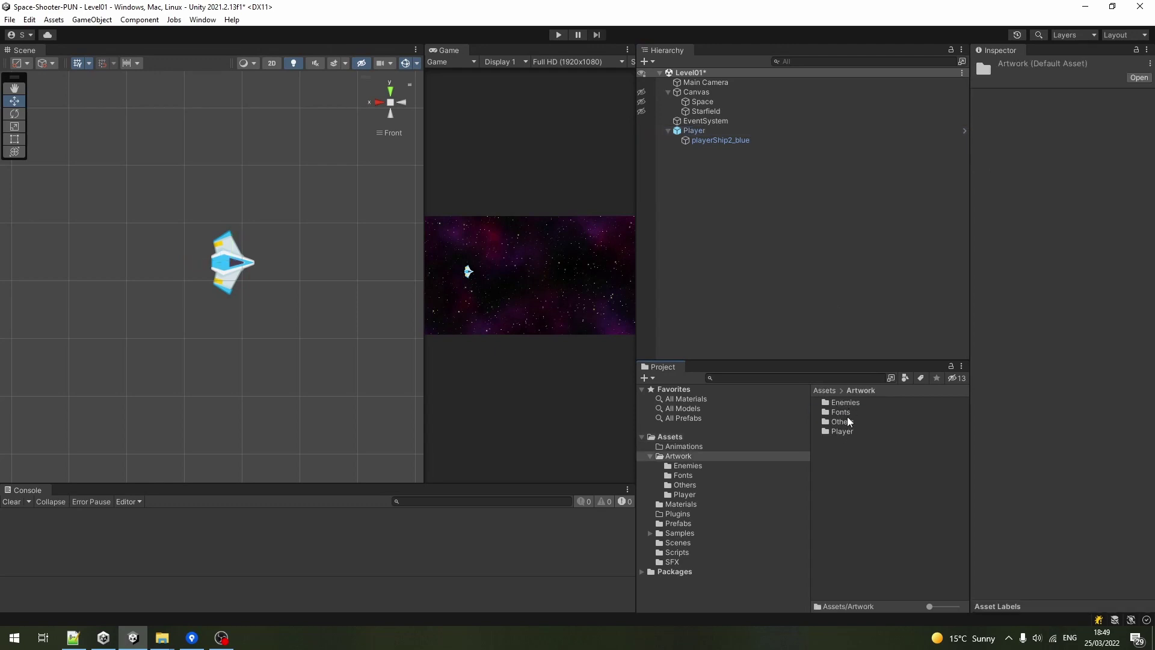
{"action": "double_click", "coordinate": [846, 419]}
{"action": "left_click", "coordinate": [833, 405]}
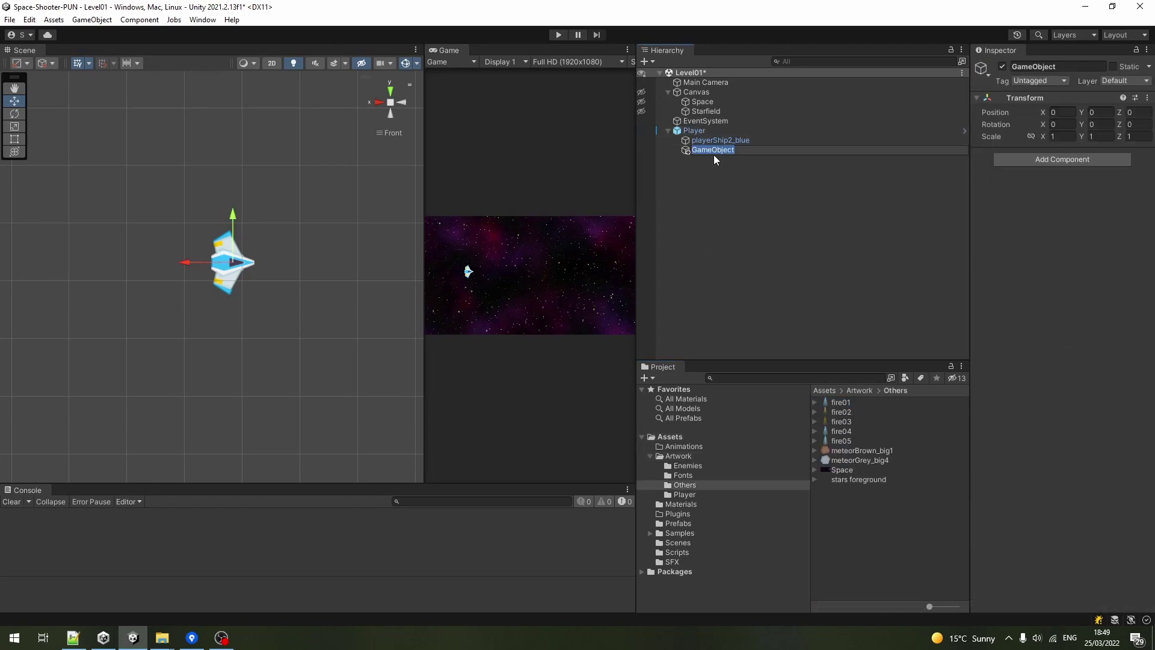
{"action": "type", "text": "Thruster"}
{"action": "key", "text": "Return"}
Start a new animation on Thruster (1) using the fire01 to fire05 sprites
{"action": "left_click", "coordinate": [837, 440]}
{"action": "left_click", "coordinate": [840, 401], "text": "shift"}
{"action": "left_click", "coordinate": [1100, 101]}
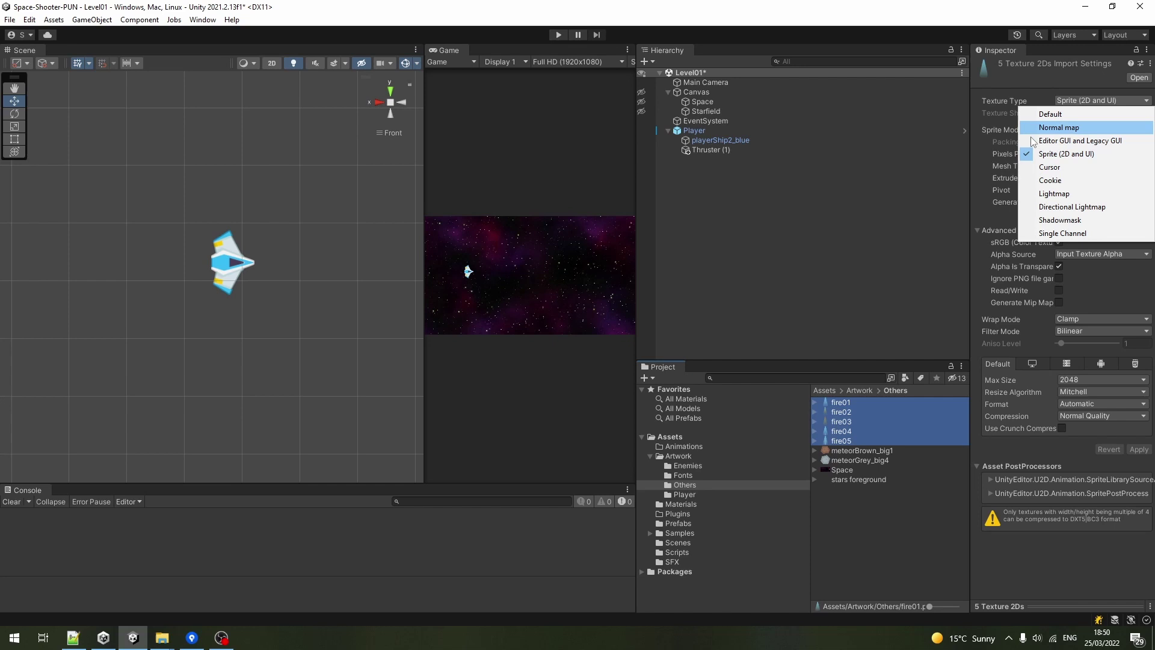
{"action": "left_click", "coordinate": [858, 403]}
{"action": "left_click_drag", "start_coordinate": [857, 403], "coordinate": [713, 151]}
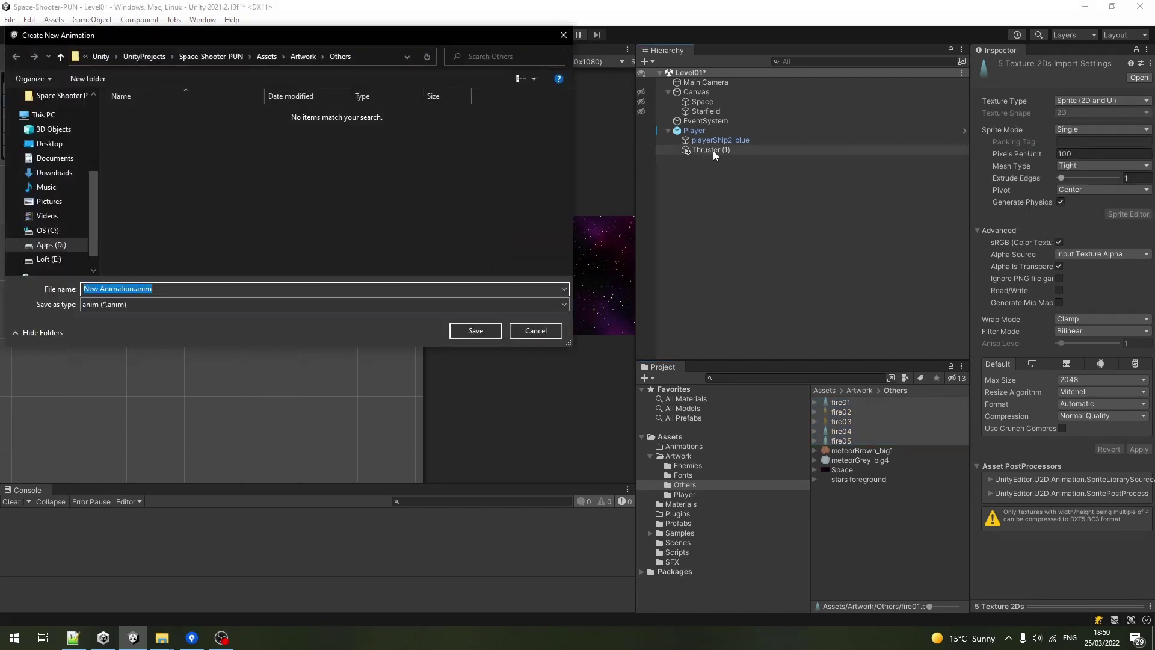
Save the new animation clip as Thrust in the project's Animations folder
{"action": "left_click", "coordinate": [270, 58]}
{"action": "double_click", "coordinate": [175, 114]}
{"action": "left_click", "coordinate": [175, 289]}
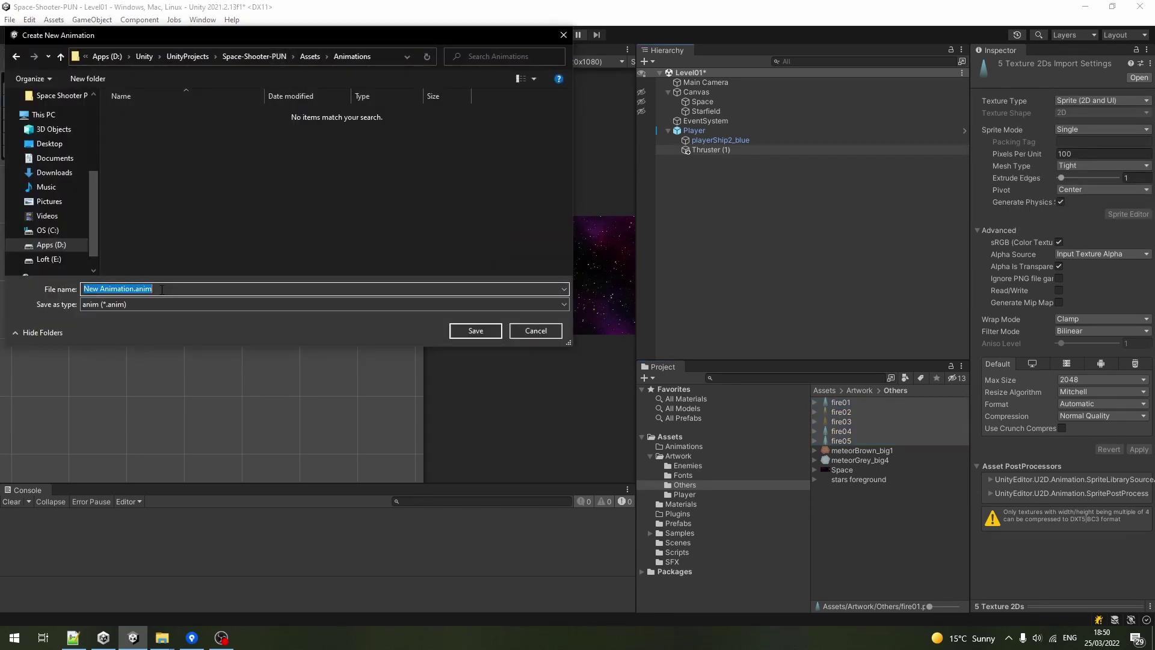
{"action": "type", "text": "Thrust"}
{"action": "key", "text": "Return"}
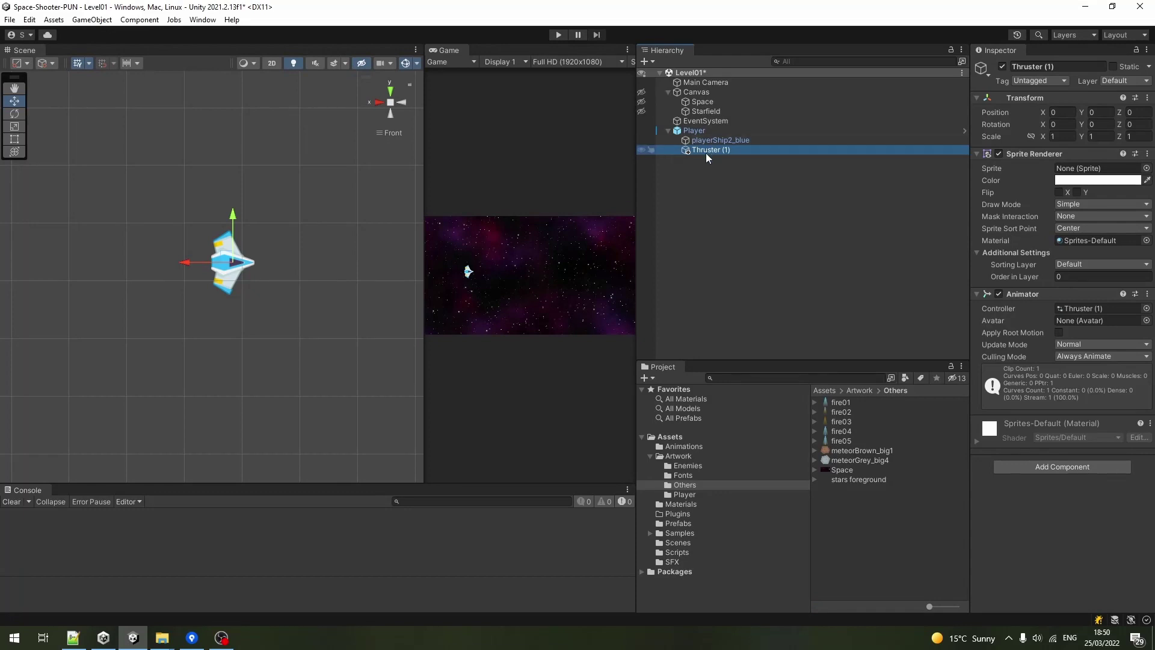
Assign the fire01 sprite to Thruster (1) and nest it under a new empty Player child named Thrusters
{"action": "left_click_drag", "start_coordinate": [837, 407], "coordinate": [1080, 170]}
{"action": "left_click", "coordinate": [703, 131]}
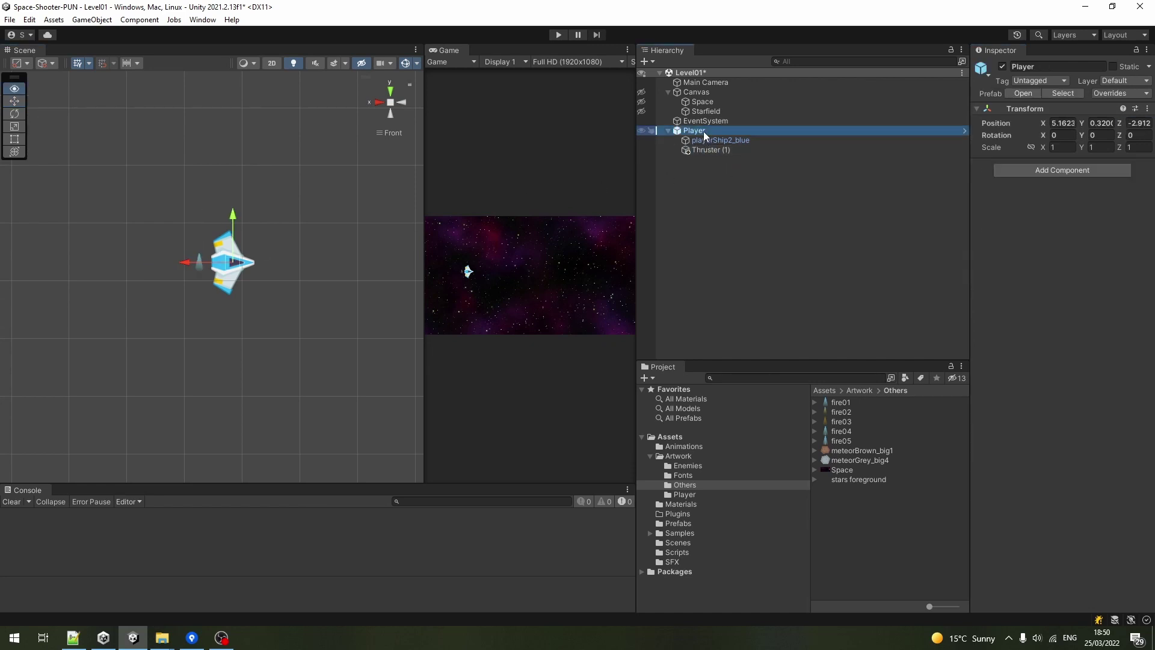
{"action": "key", "text": "alt+shift+n"}
{"action": "type", "text": "Thrusters"}
{"action": "key", "text": "Return"}
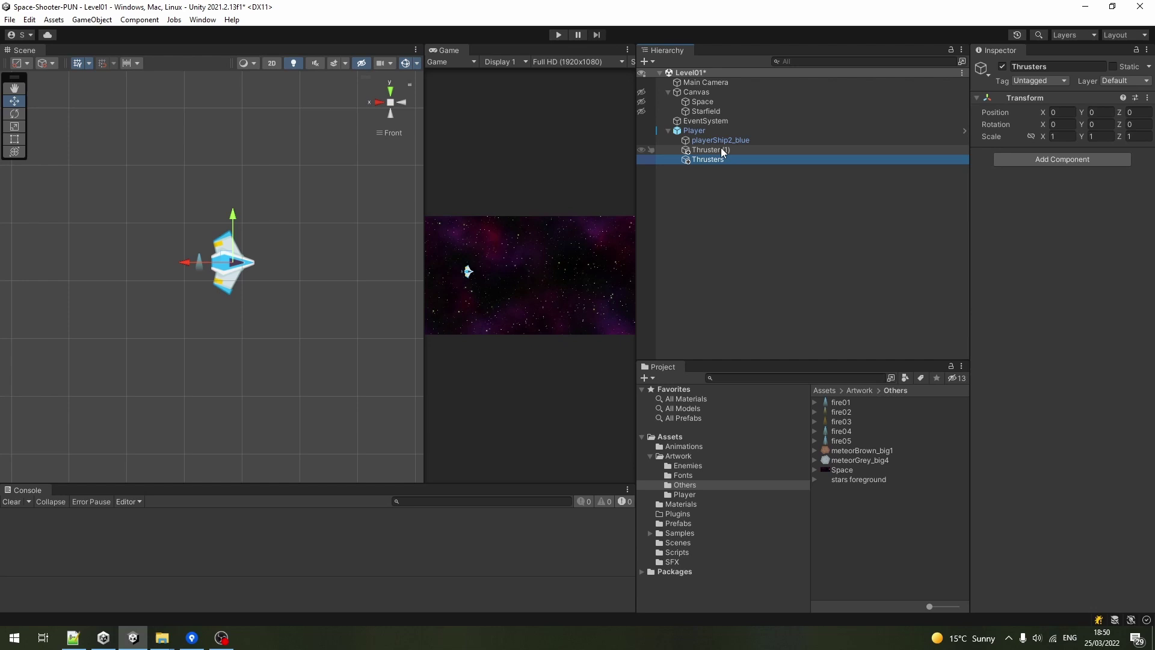
{"action": "left_click_drag", "start_coordinate": [721, 152], "coordinate": [713, 161]}
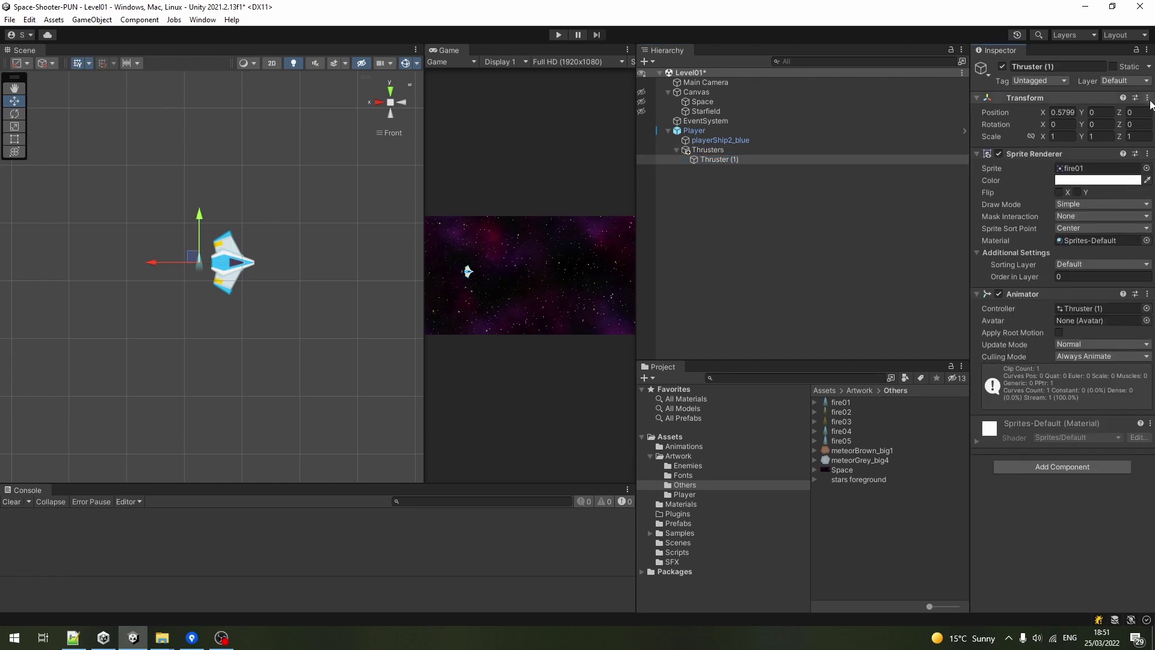
Rotate the Thrusters object to -90 on Z and place it behind the ship at about X 0.62
{"action": "left_click", "coordinate": [710, 150]}
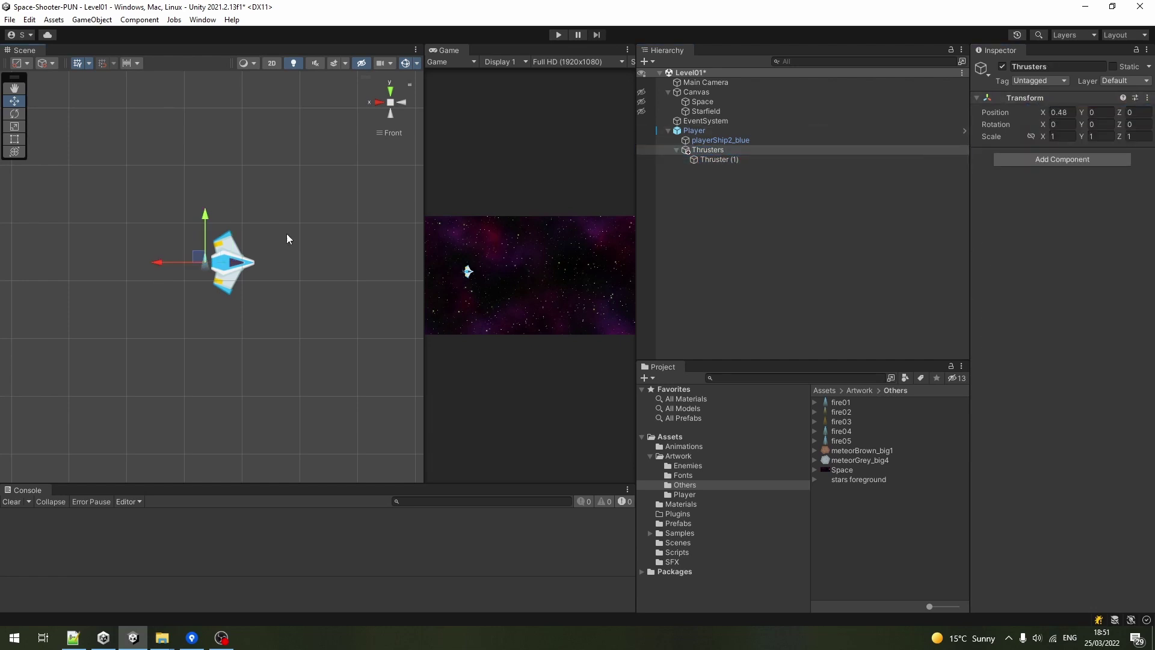
{"action": "key", "text": "e"}
{"action": "left_click_drag", "start_coordinate": [240, 235], "coordinate": [53, 269], "text": "ctrl"}
{"action": "key", "text": "w"}
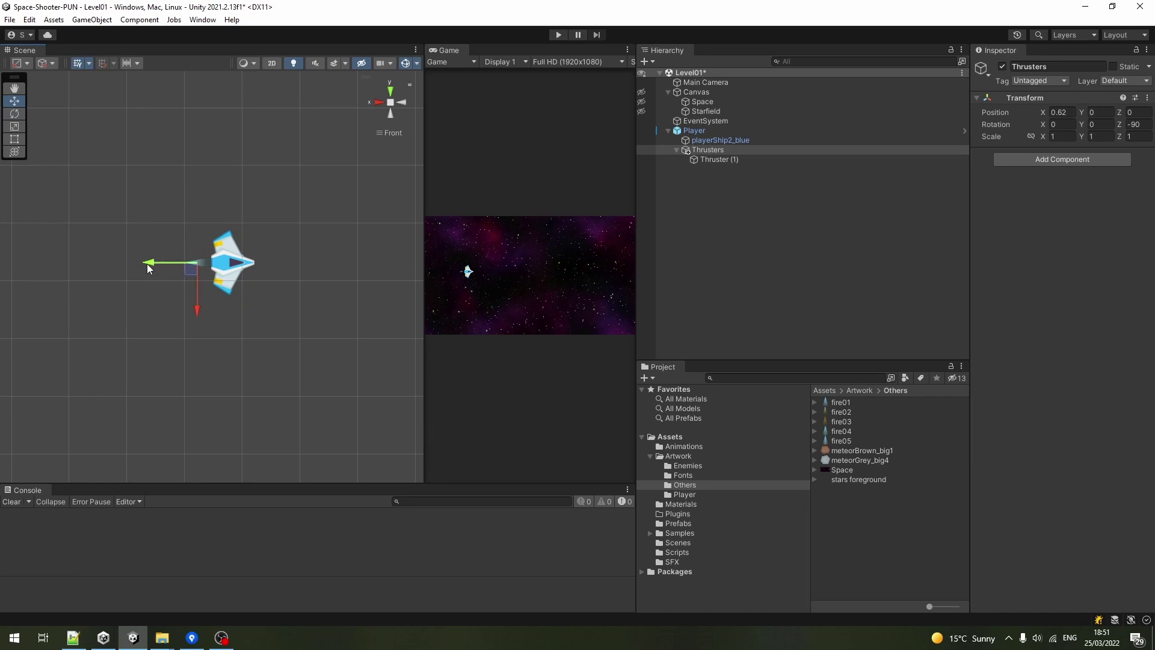
Duplicate Thruster (1) inside Thrusters and move the Thrusters parent to about X 0.56, Y 0.16
{"action": "left_click", "coordinate": [725, 159]}
{"action": "key", "text": "ctrl+d"}
{"action": "left_click", "coordinate": [708, 150]}
{"action": "left_click_drag", "start_coordinate": [197, 310], "coordinate": [199, 302]}
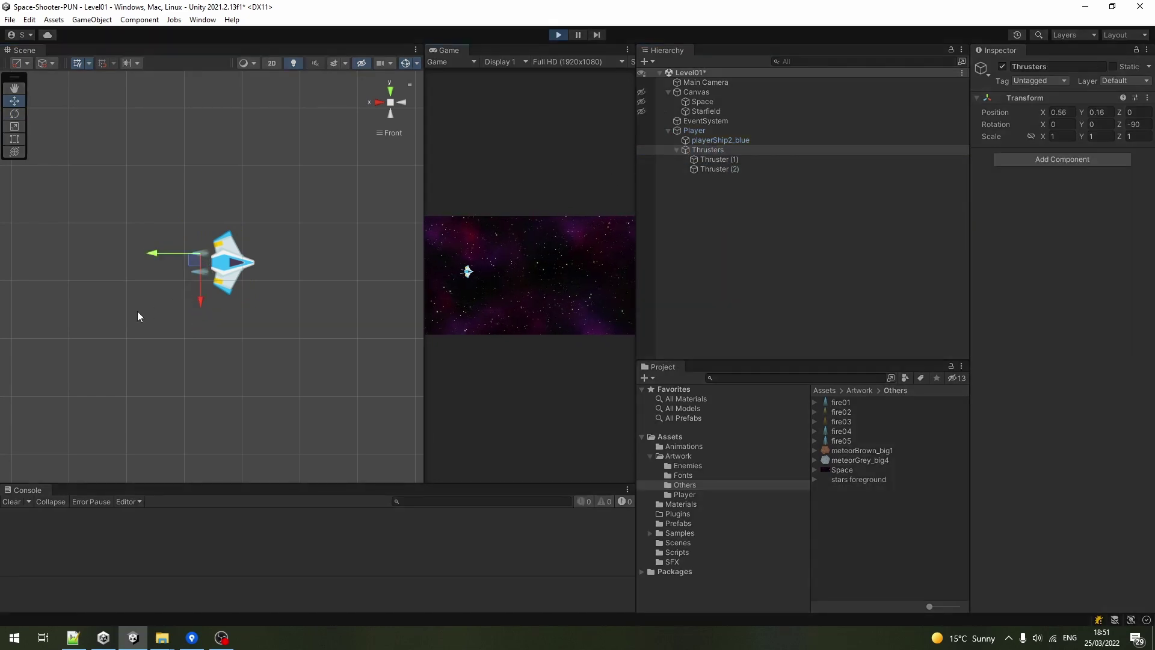
{"action": "scroll", "coordinate": [212, 278], "scroll_direction": "up", "scroll_amount": 5}
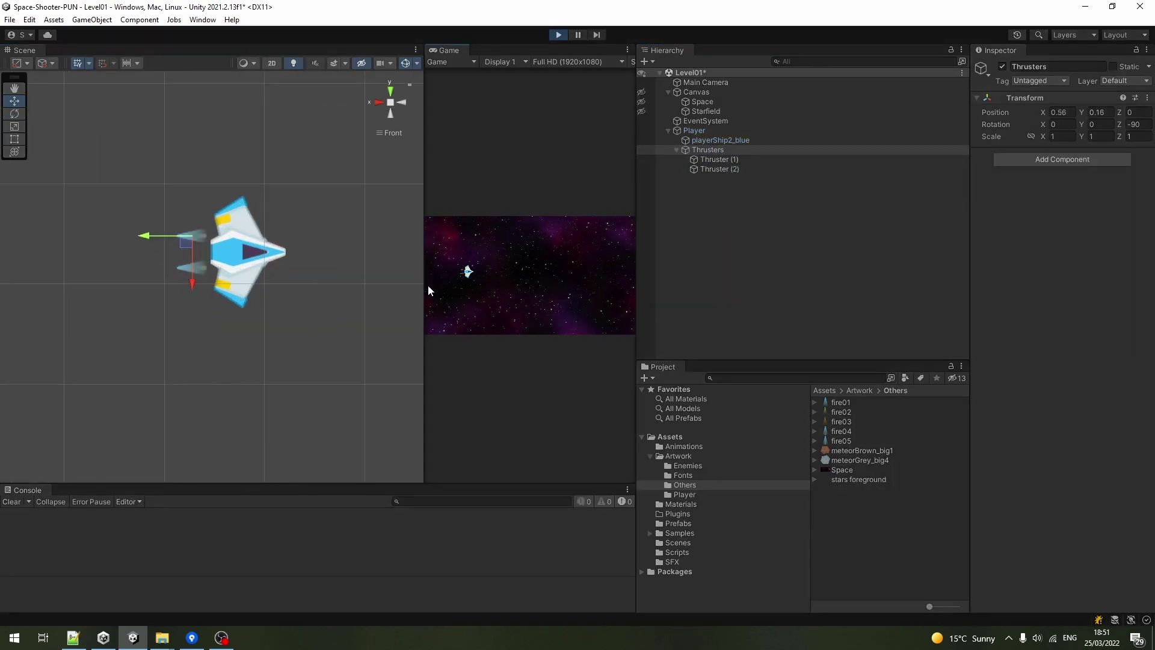
{"action": "left_click_drag", "start_coordinate": [426, 285], "coordinate": [116, 301]}
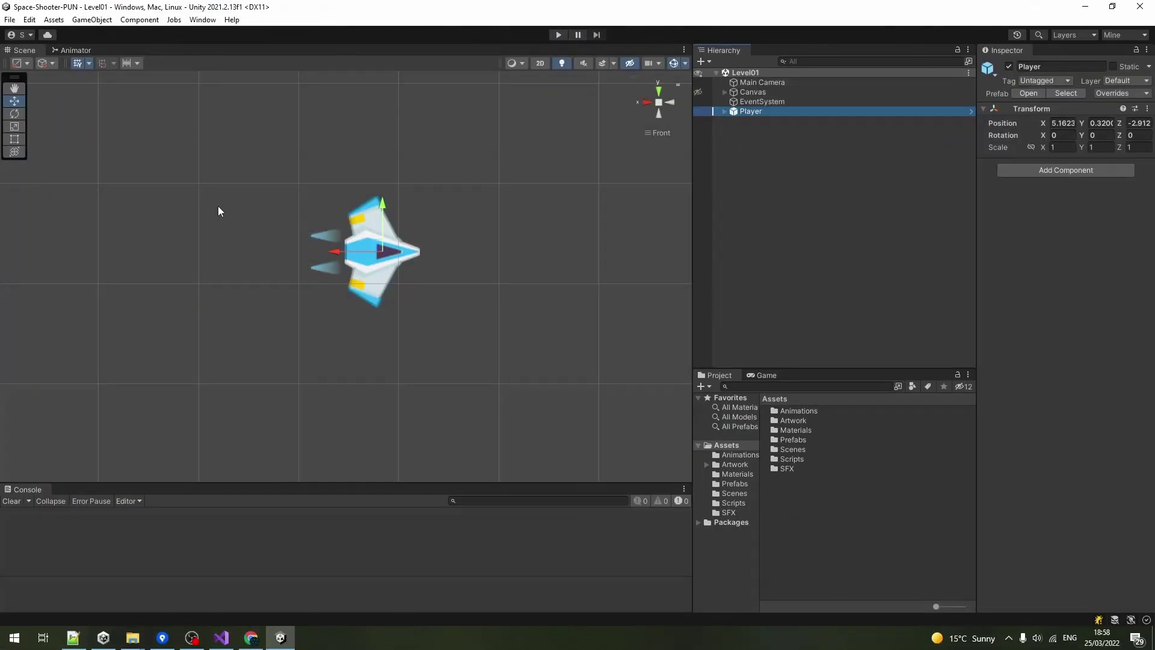
Search the Unity Registry packages for "input" and install the Input System package
{"action": "left_click", "coordinate": [202, 20]}
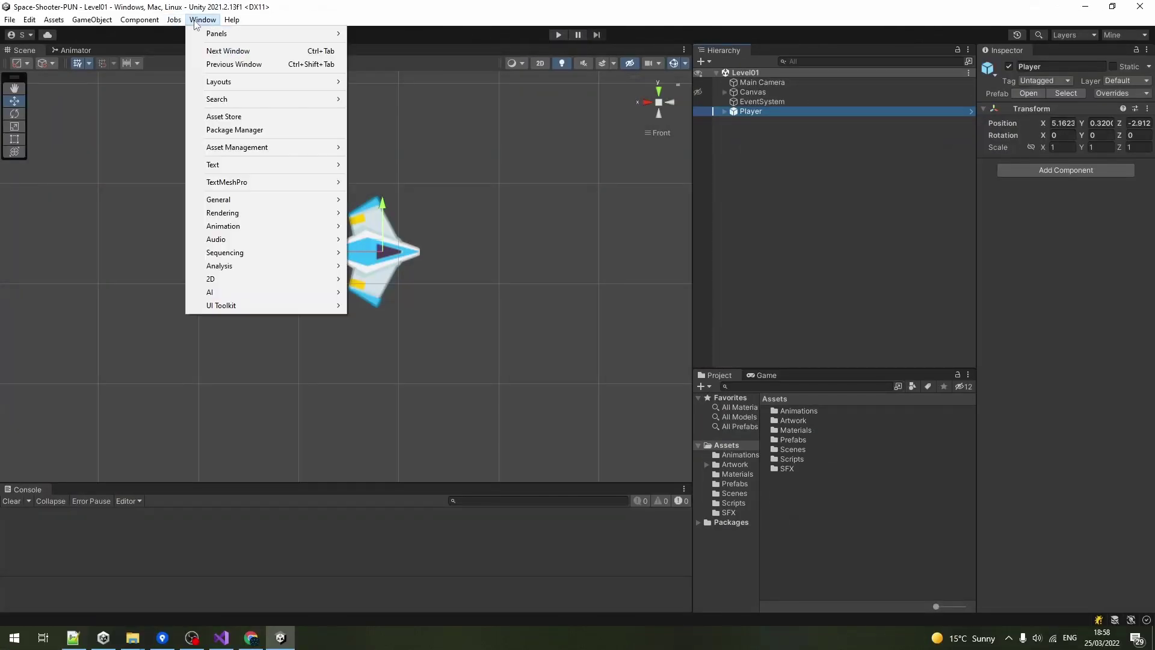
{"action": "left_click", "coordinate": [227, 130]}
{"action": "left_click", "coordinate": [75, 61]}
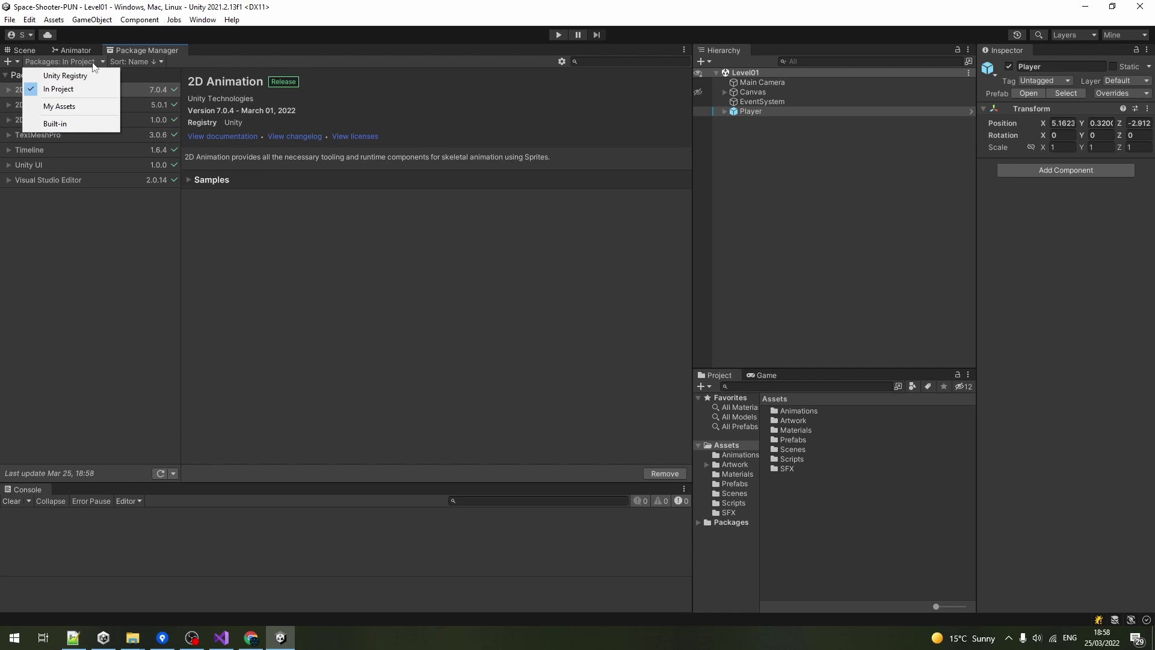
{"action": "left_click", "coordinate": [71, 76]}
{"action": "type", "text": "input"}
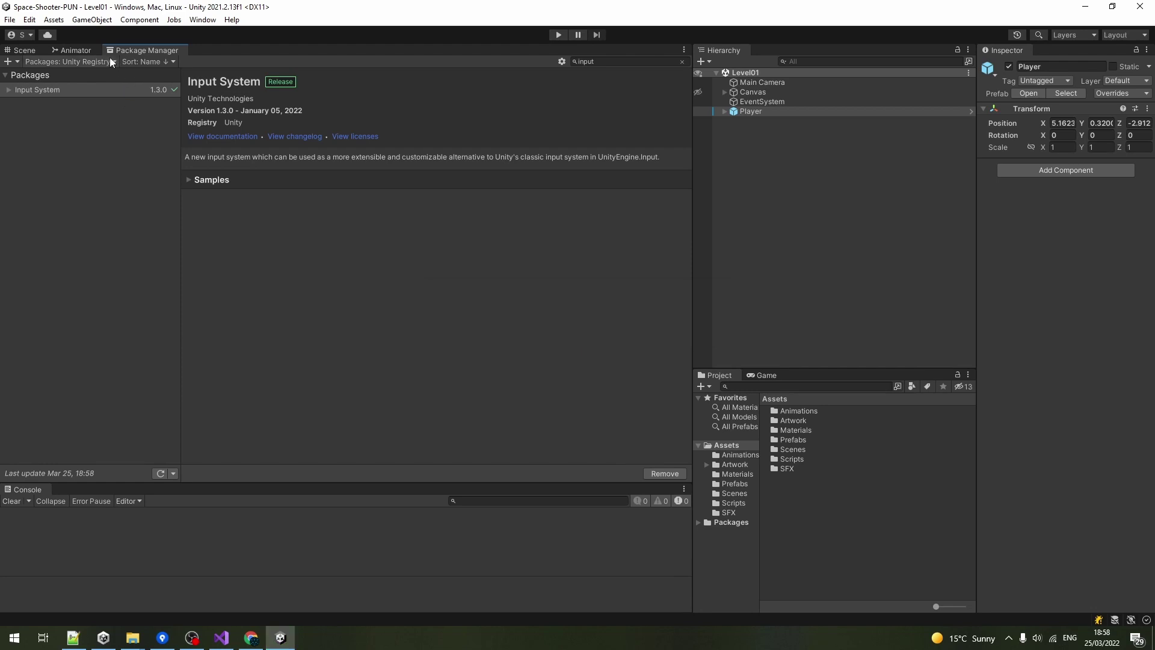
Import the Simple Demo sample of the Input System package from the packages in the project
{"action": "left_click", "coordinate": [52, 63]}
{"action": "left_click", "coordinate": [42, 90]}
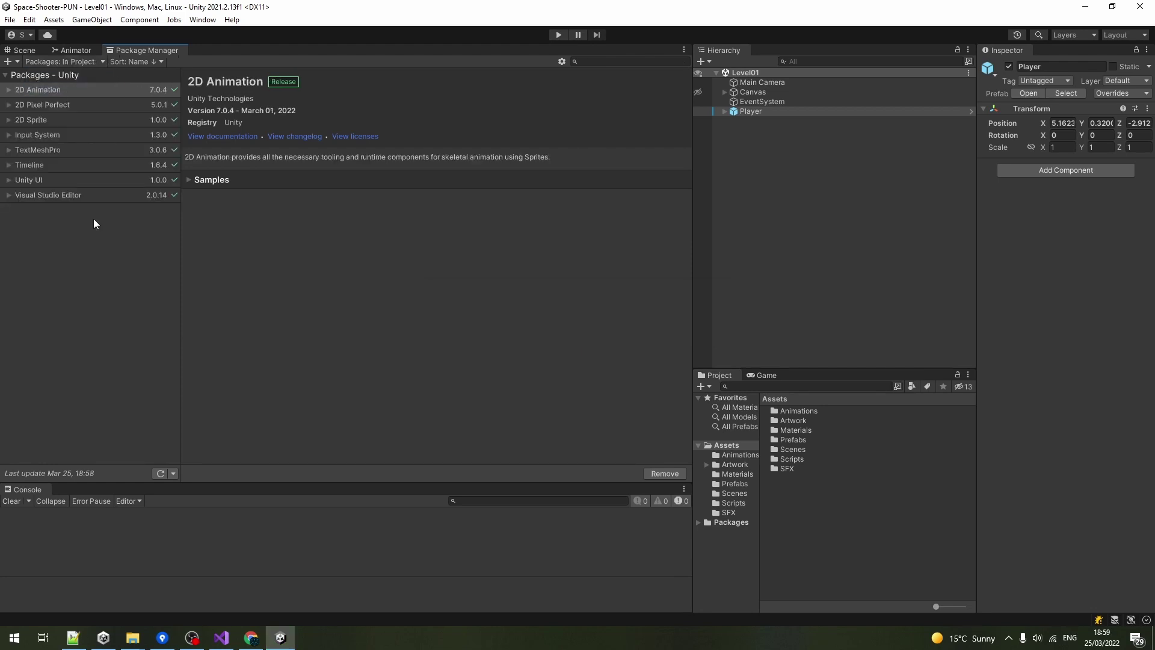
{"action": "left_click", "coordinate": [60, 136]}
{"action": "left_click", "coordinate": [190, 180]}
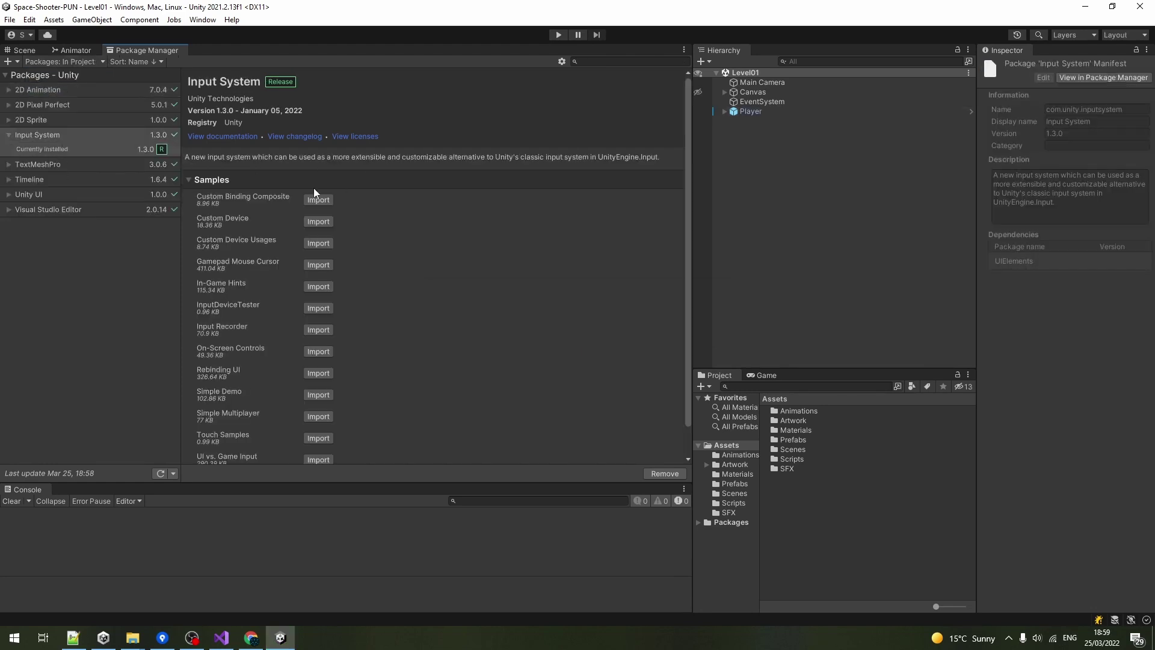
{"action": "scroll", "coordinate": [308, 284], "scroll_direction": "down", "scroll_amount": 1}
{"action": "left_click", "coordinate": [318, 364]}
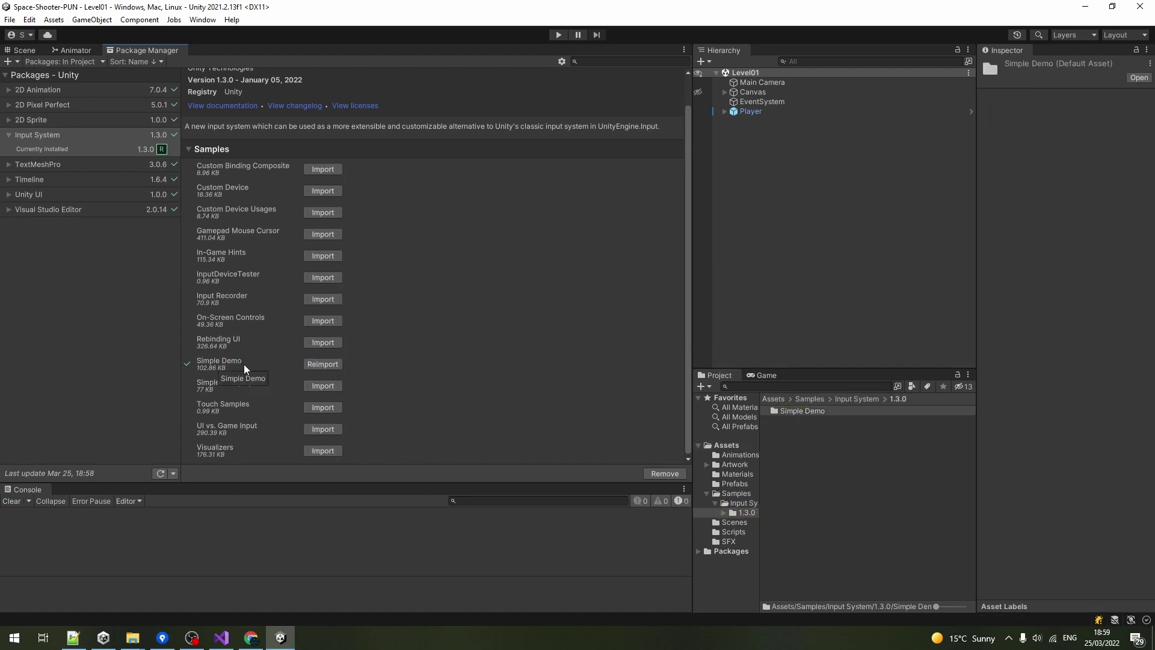
Open the SimpleControls input actions asset from the imported Simple Demo folder
{"action": "double_click", "coordinate": [805, 411]}
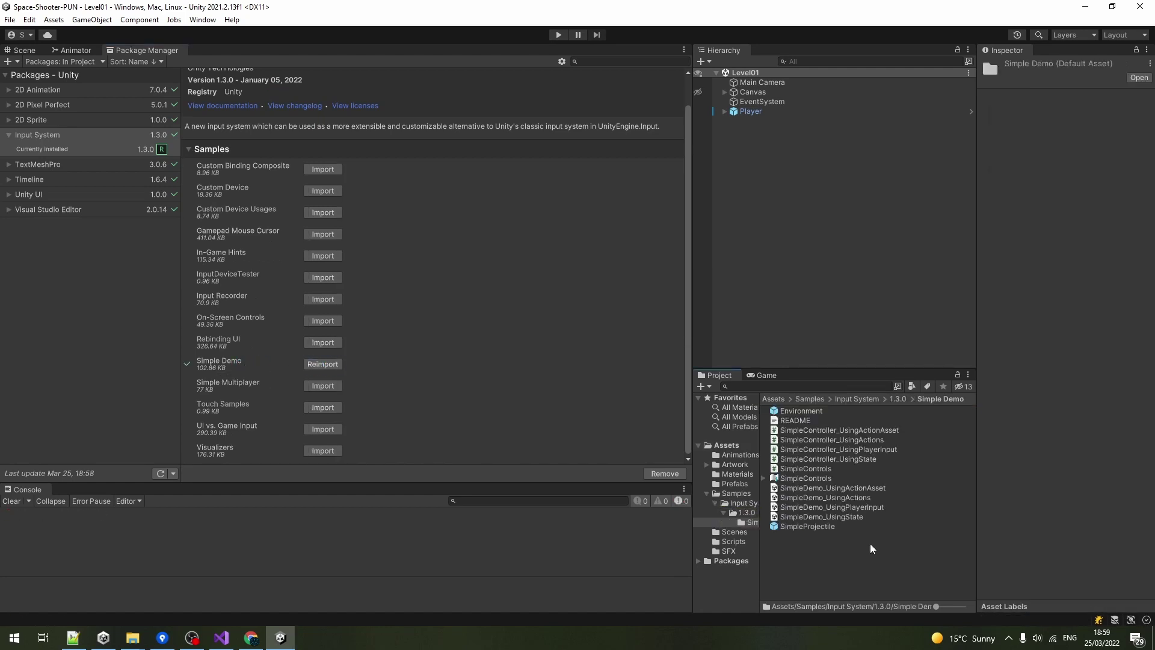
{"action": "left_click", "coordinate": [803, 478]}
{"action": "double_click", "coordinate": [808, 478]}
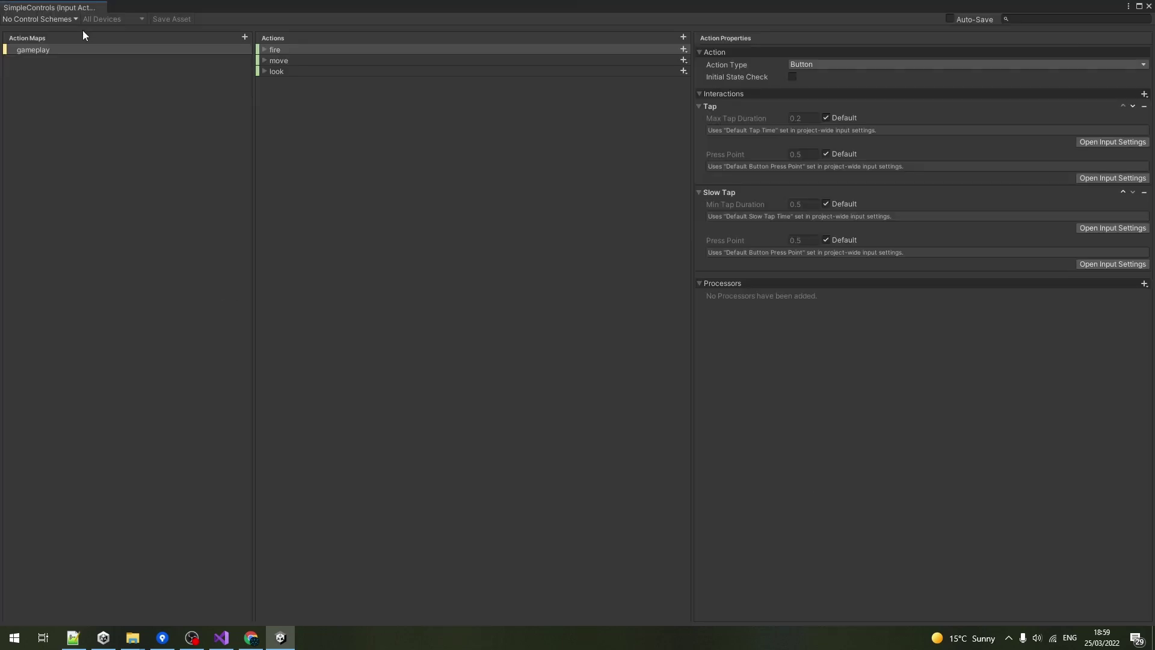
Examine the properties and bindings of the fire, move and look actions in SimpleControls and close its editor
{"action": "left_click", "coordinate": [295, 50]}
{"action": "left_click", "coordinate": [292, 60]}
{"action": "key", "text": "Down"}
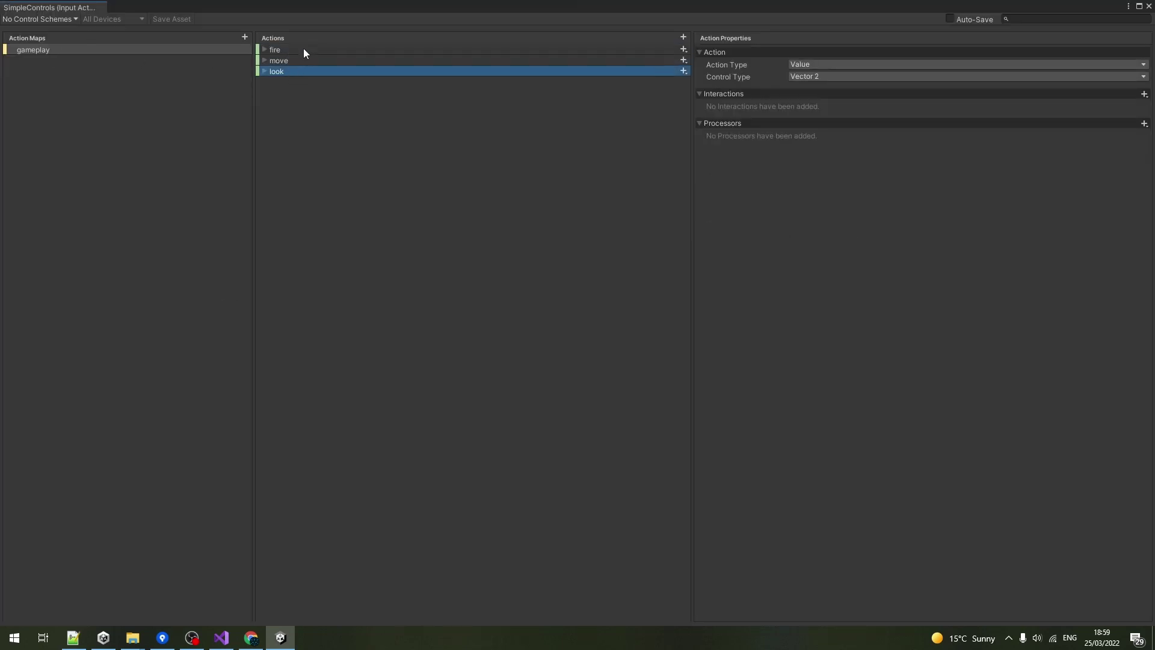
{"action": "left_click", "coordinate": [264, 51]}
{"action": "left_click", "coordinate": [303, 61]}
{"action": "left_click", "coordinate": [264, 71]}
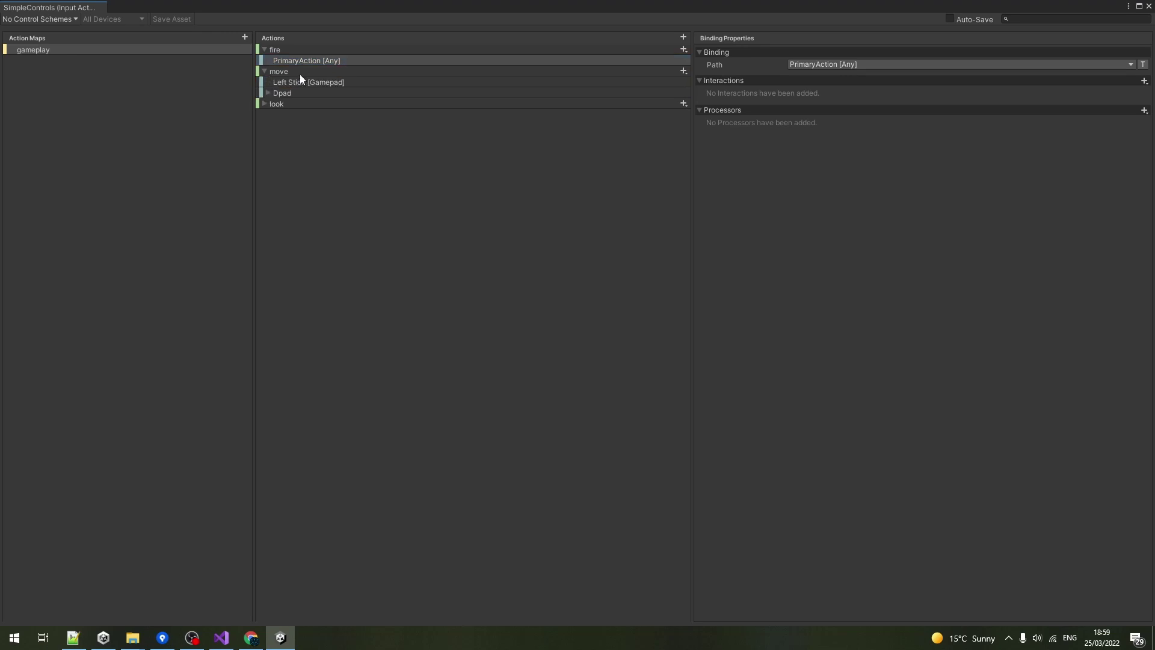
{"action": "left_click", "coordinate": [299, 74]}
{"action": "left_click", "coordinate": [277, 85]}
{"action": "left_click", "coordinate": [303, 94]}
{"action": "left_click", "coordinate": [291, 104]}
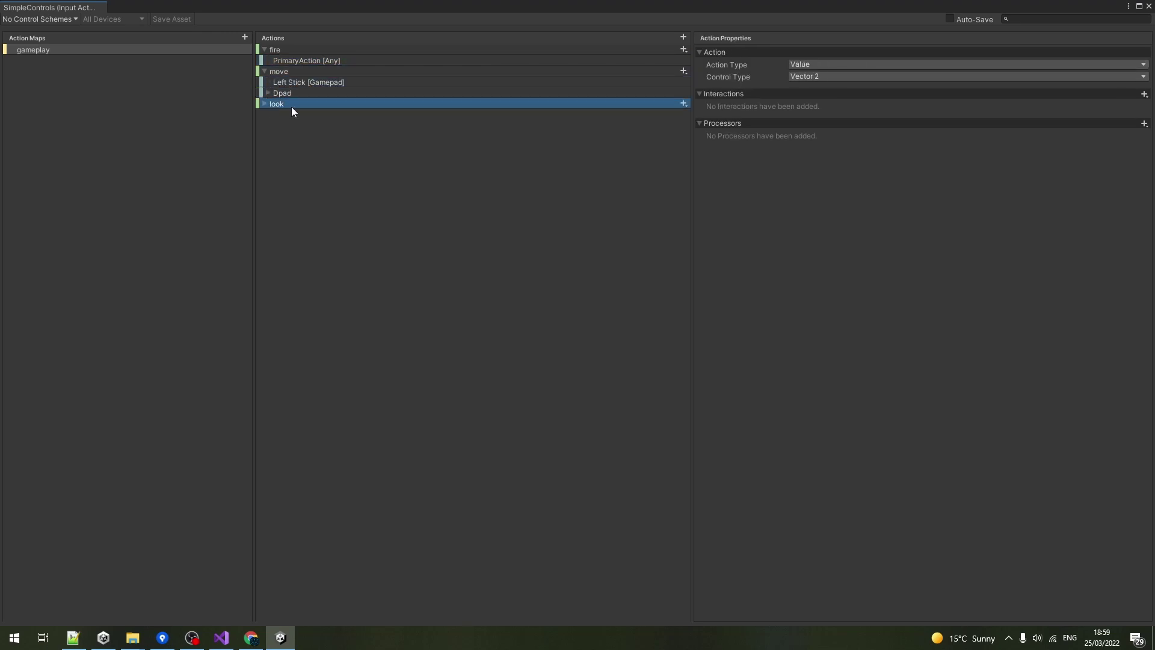
{"action": "left_click", "coordinate": [1148, 7]}
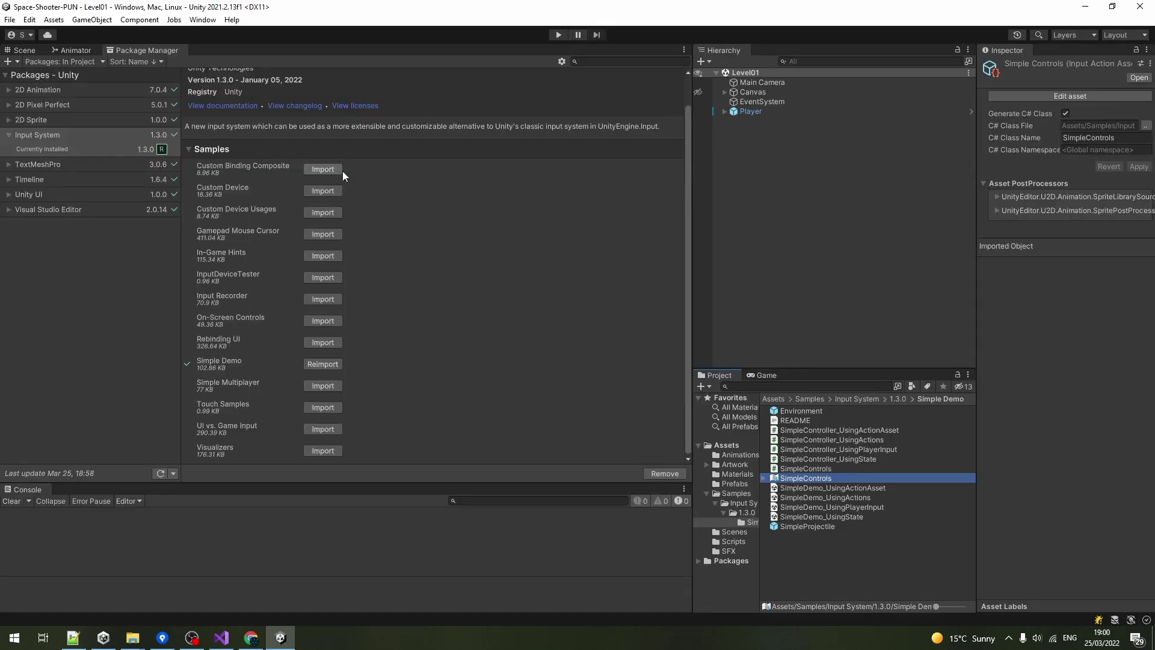
Add a Player Input component to the Player object and assign SimpleControls as its actions asset
{"action": "left_click", "coordinate": [46, 49]}
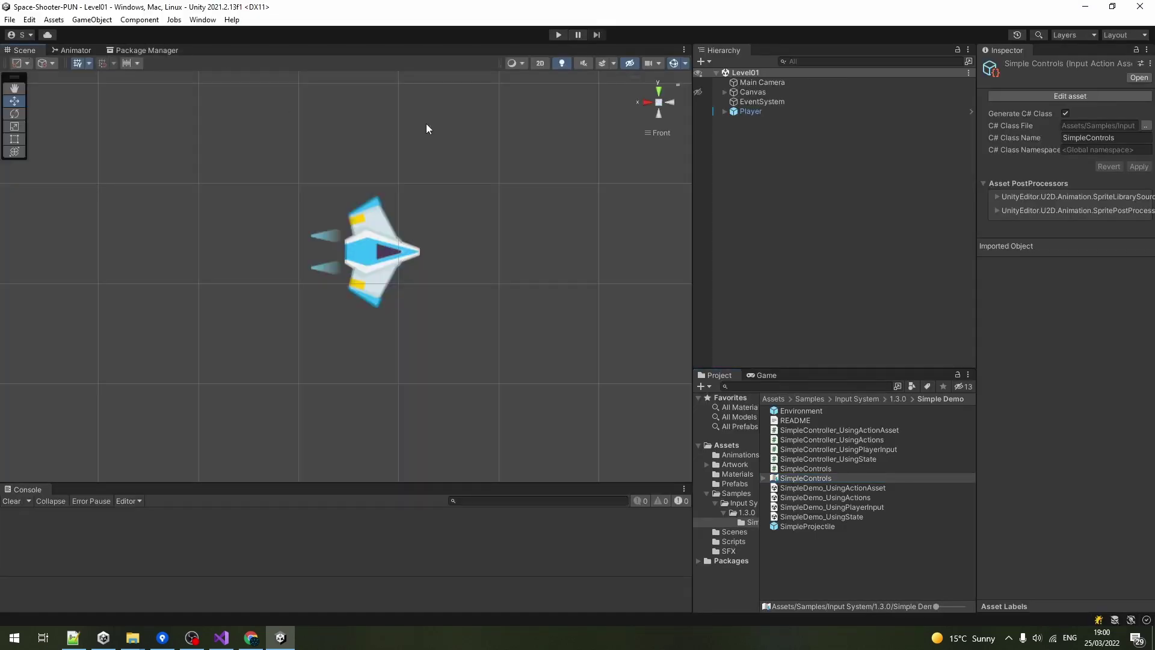
{"action": "left_click", "coordinate": [750, 112]}
{"action": "left_click", "coordinate": [1030, 170]}
{"action": "type", "text": "input"}
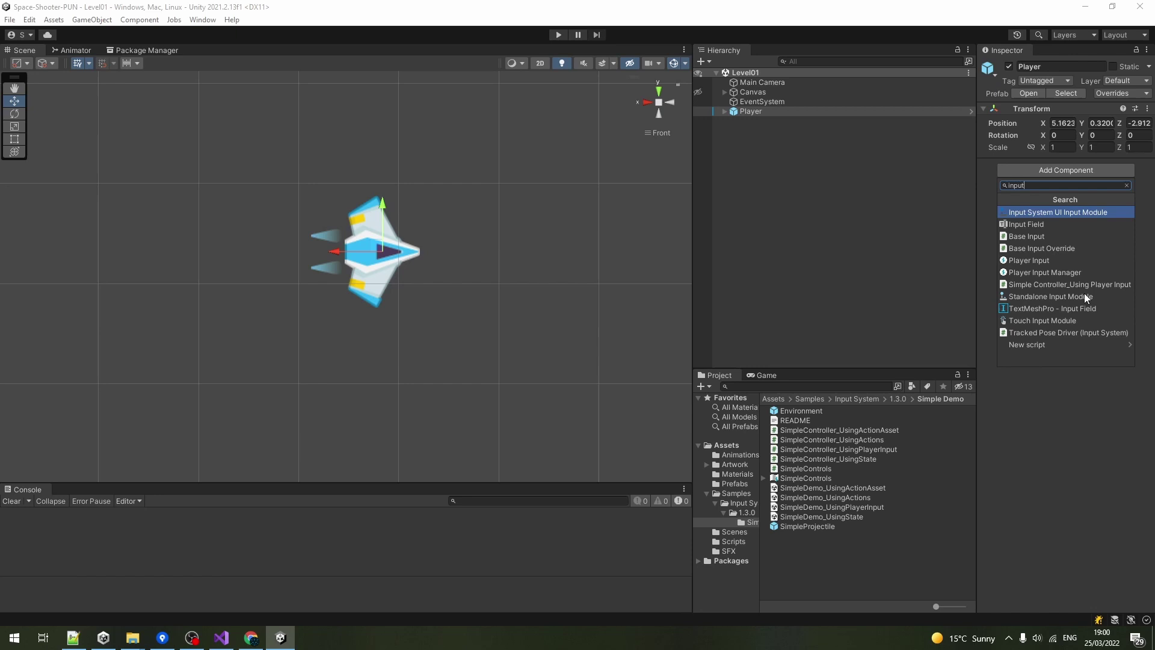
{"action": "left_click", "coordinate": [1029, 260]}
{"action": "left_click", "coordinate": [986, 165]}
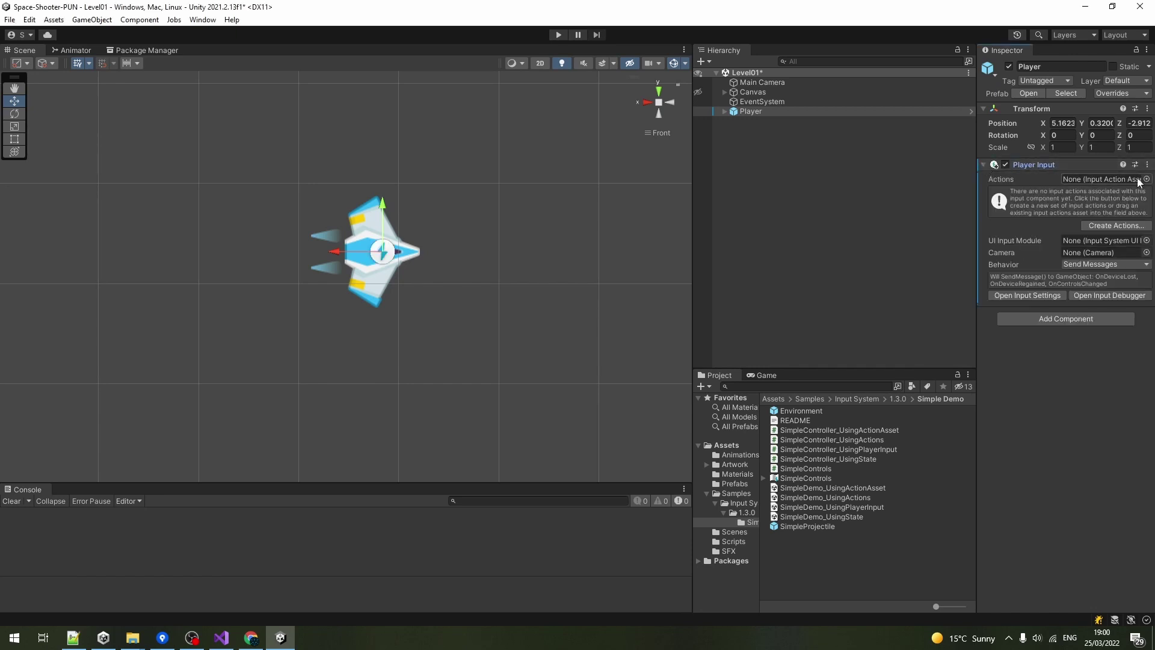
{"action": "left_click", "coordinate": [1144, 181]}
{"action": "double_click", "coordinate": [792, 239]}
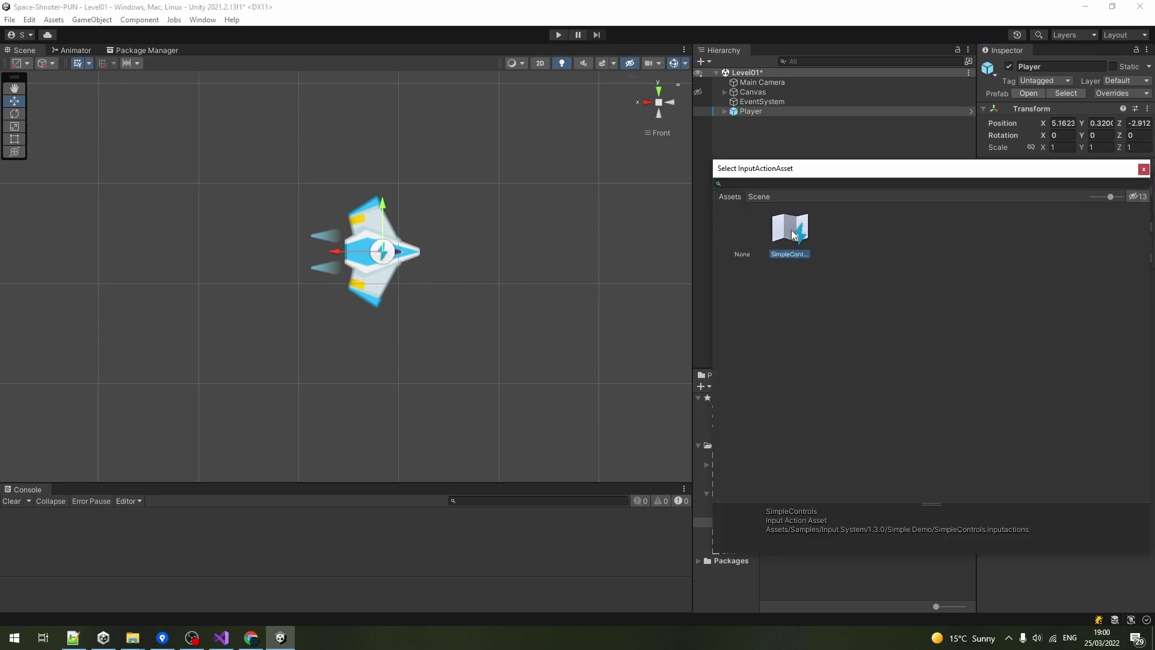
Add a new script component named PlayerMovement to the Player object
{"action": "left_click", "coordinate": [1054, 289]}
{"action": "type", "text": "PlayerMovement"}
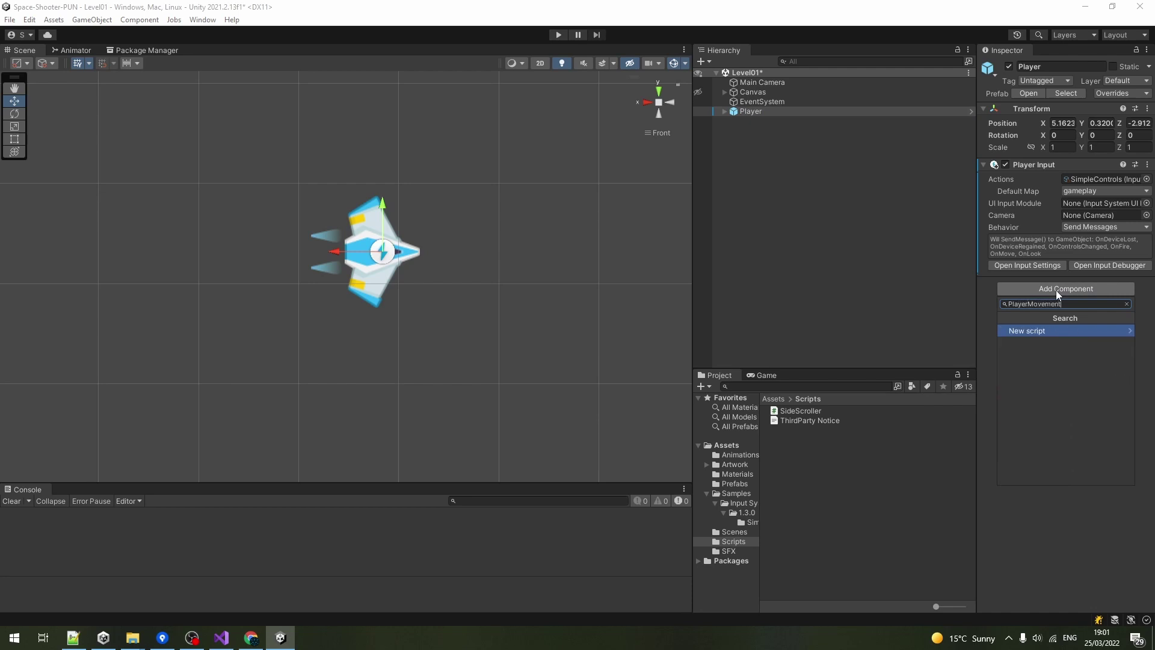
{"action": "key", "text": "Return"}
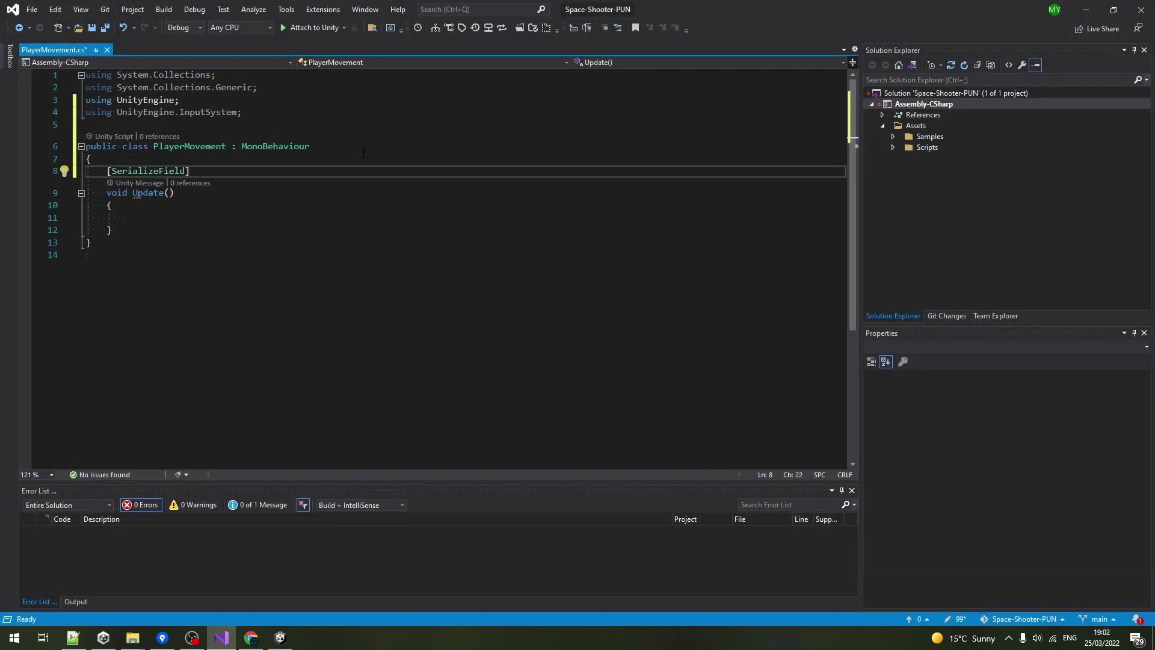
Declare serialized fields in PlayerMovement: an InputActionReference named leftStick and a float moveSpeed set to 5f
{"action": "type", "text": "InputactionRe"}
{"action": "key", "text": "Tab"}
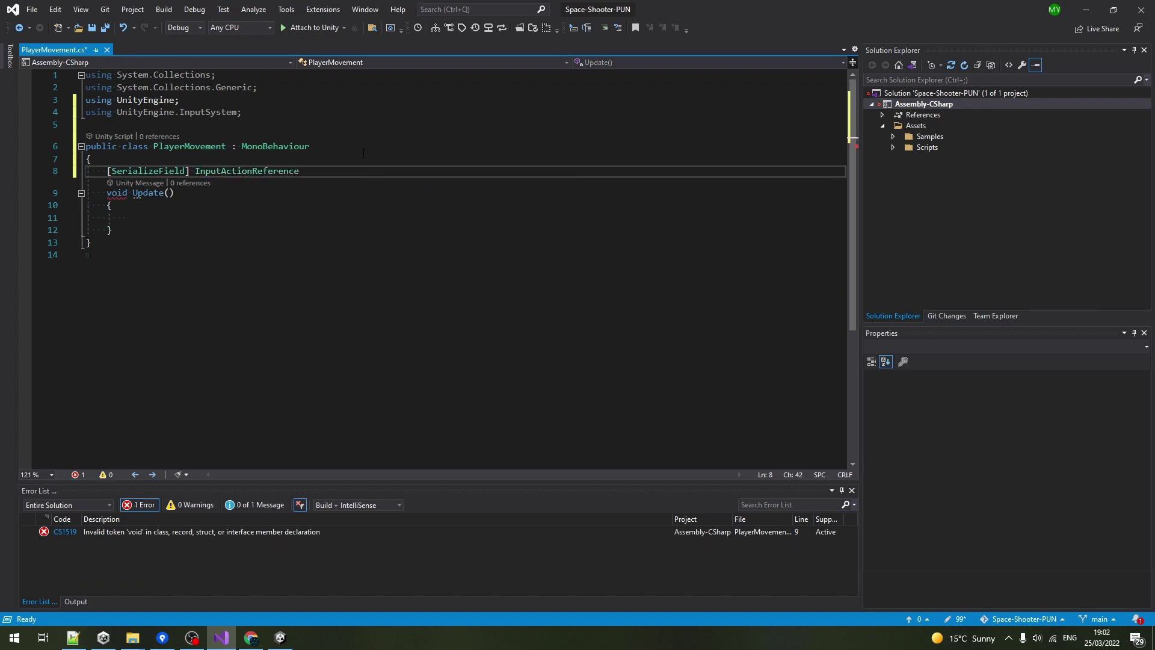
{"action": "type", "text": "leftStick;"}
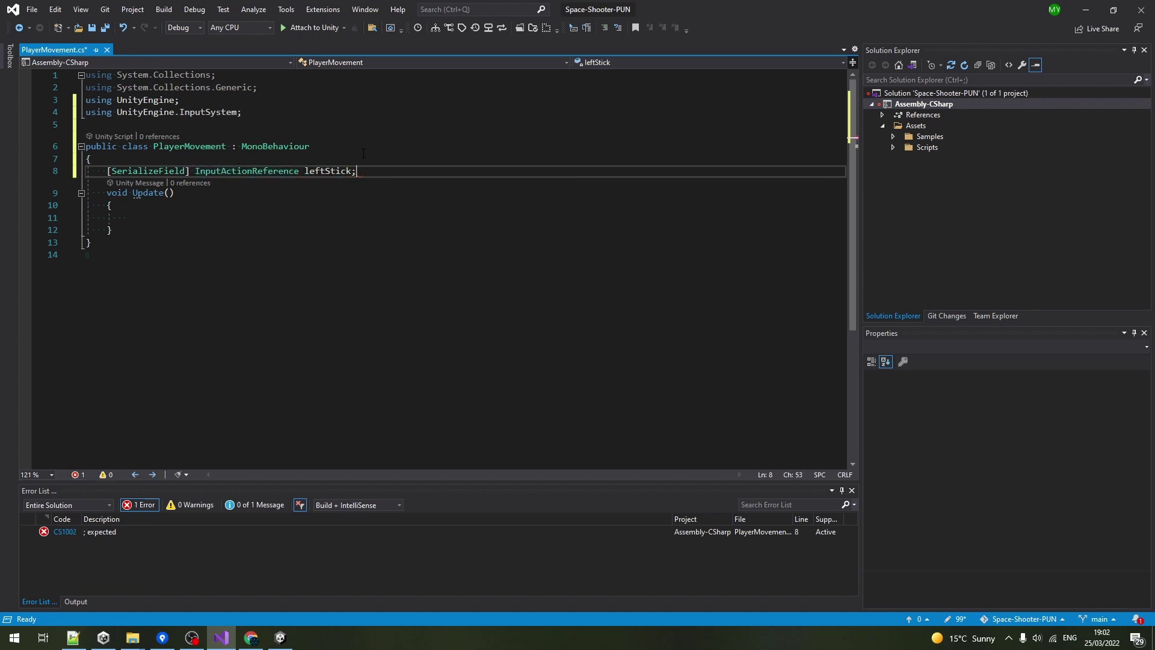
{"action": "key", "text": "Return"}
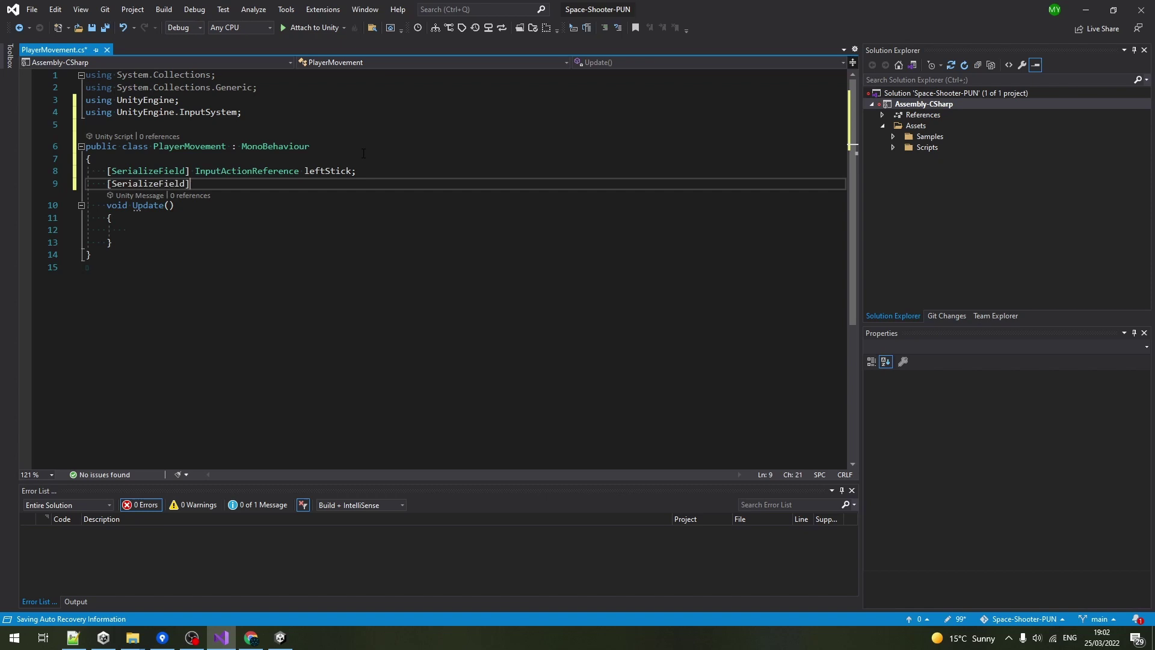
{"action": "type", "text": "[SerializeField] float moveSpeed"}
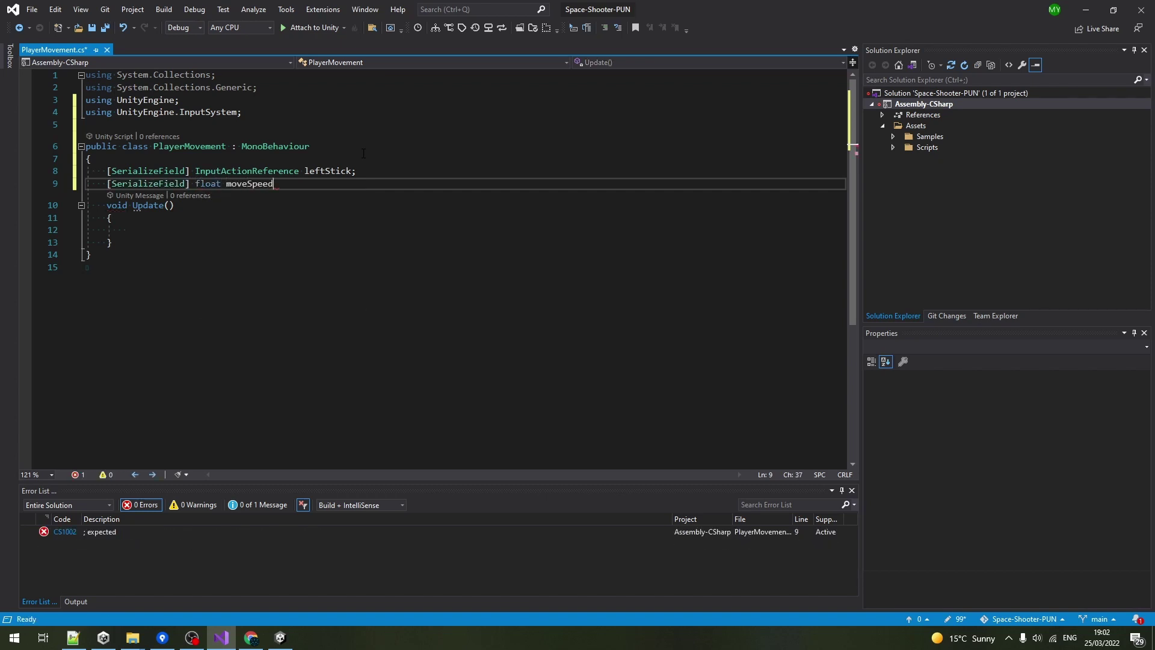
{"action": "type", "text": " = 5f;"}
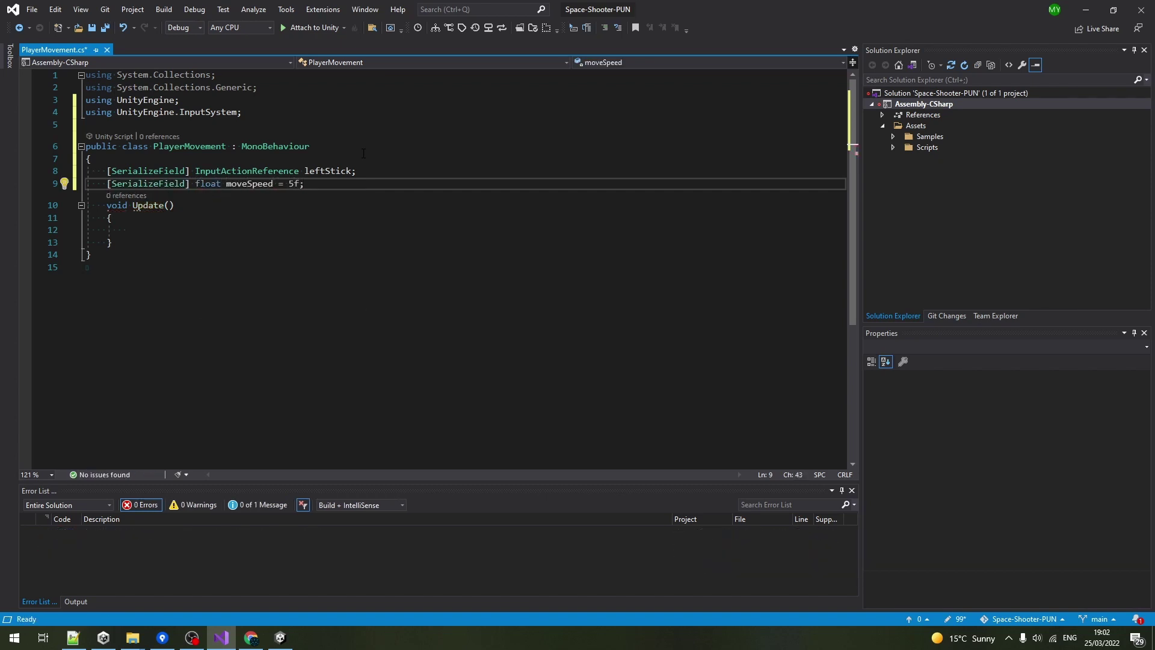
In Update, read leftStick's Vector2 value into movement, pass it to Move(movement), and generate the Move method
{"action": "key", "text": "Down"}
{"action": "key", "text": "Down"}
{"action": "key", "text": "Down"}
{"action": "type", "text": "var movement = leftStick.action.ReadValue<Vector2>();"}
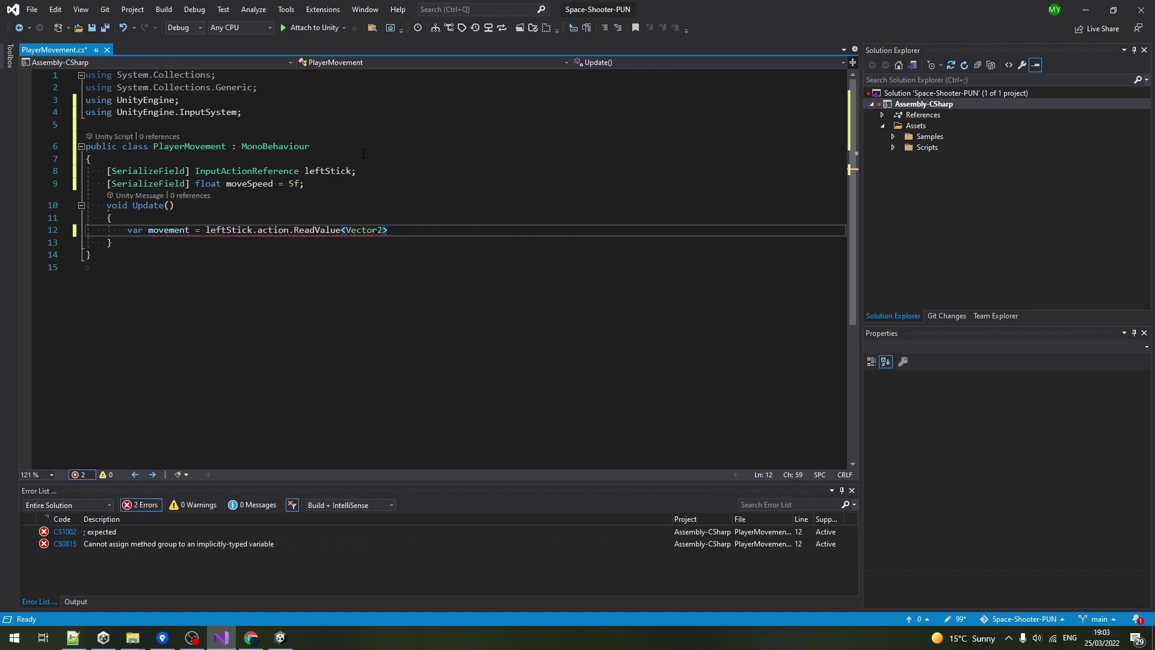
{"action": "key", "text": "Return"}
{"action": "type", "text": "Move(movement);"}
{"action": "key", "text": "ctrl+period"}
{"action": "key", "text": "Return"}
Replace the generated body of Move with an early return when movement.sqrMagnitude is below 0.01
{"action": "left_click_drag", "start_coordinate": [127, 326], "coordinate": [337, 326]}
{"action": "type", "text": "if(movement.sqrMagnitude < 0.01)"}
{"action": "key", "text": "Return"}
{"action": "type", "text": "return;"}
{"action": "key", "text": "Return"}
{"action": "key", "text": "Return"}
Rename Move's parameter to direction and add new Vector3(-direction.x, direction.y, 0), stored as move, times moveSpeed and Time.deltaTime to transform.position
{"action": "type", "text": "var move = new Vector3(-"}
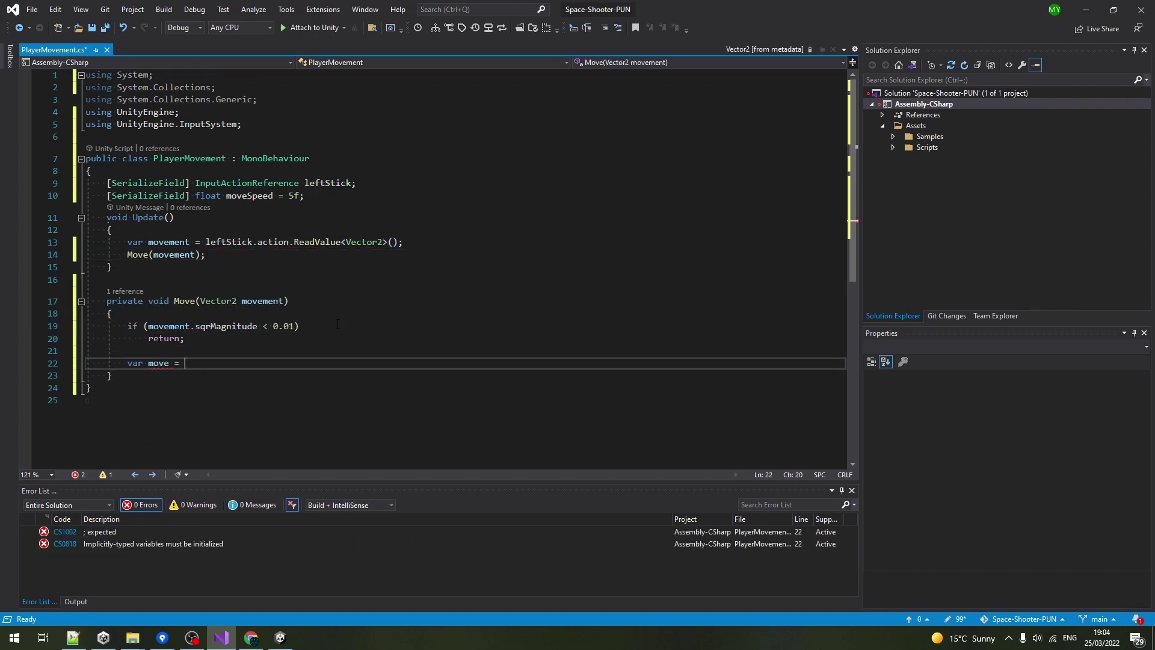
{"action": "left_click", "coordinate": [254, 303]}
{"action": "key", "text": "ctrl+r"}
{"action": "key", "text": "ctrl+r"}
{"action": "type", "text": "direction"}
{"action": "key", "text": "Return"}
{"action": "left_click", "coordinate": [255, 363]}
{"action": "type", "text": "direction.x, direction.y,0);"}
{"action": "key", "text": "Return"}
{"action": "type", "text": "transform.position += move * moveSpeed * Time.d"}
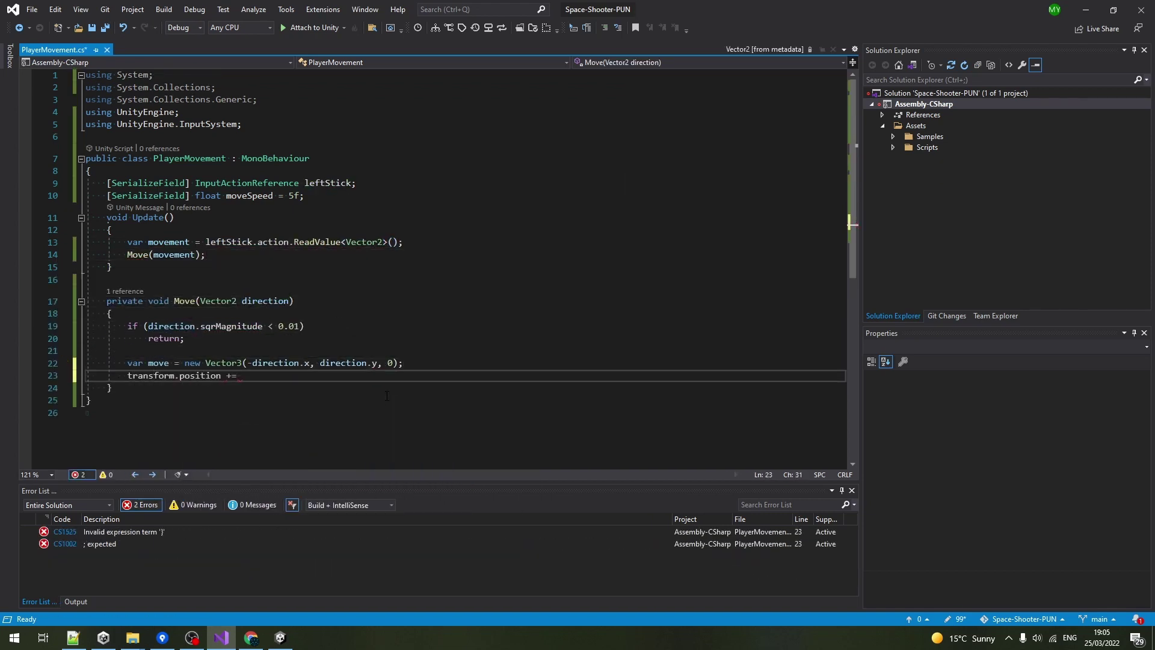
{"action": "type", "text": "eltaTime;"}
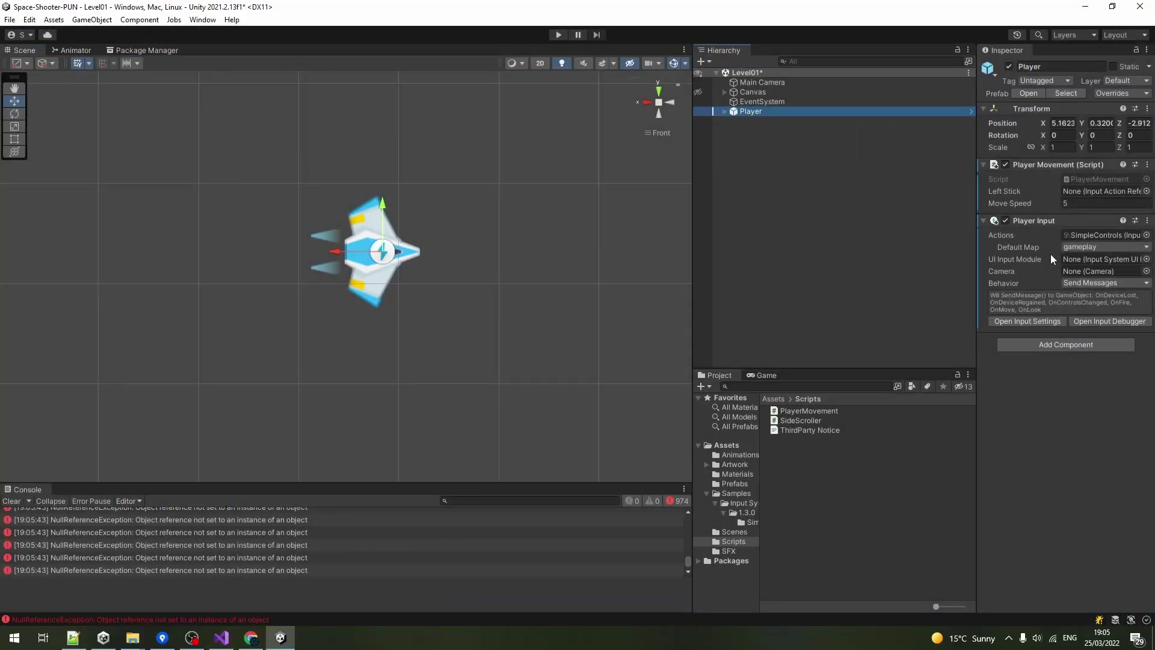
Assign the gameplay/move action as the Left Stick reference of the Player's Player Movement component
{"action": "left_click", "coordinate": [1146, 191]}
{"action": "scroll", "coordinate": [860, 338], "scroll_direction": "down", "scroll_amount": 3, "text": "ctrl"}
{"action": "left_click", "coordinate": [759, 251]}
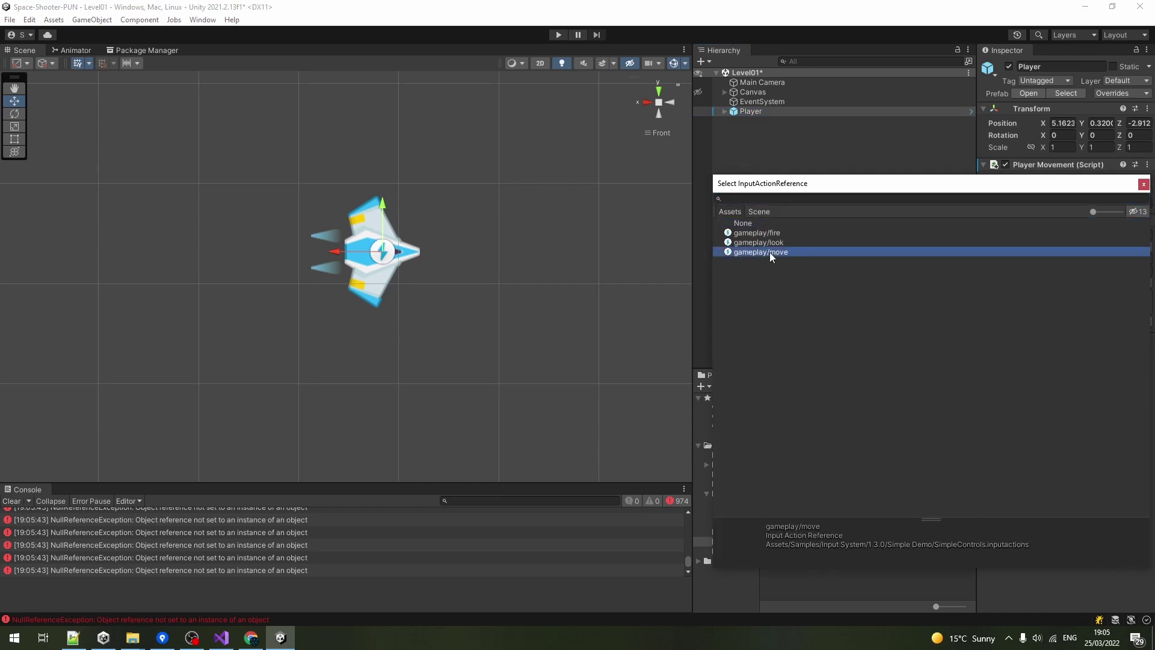
{"action": "double_click", "coordinate": [770, 251]}
Play-test the scene, flying the ship up, down, left and right with WASD, and stop play mode
{"action": "left_click", "coordinate": [557, 35]}
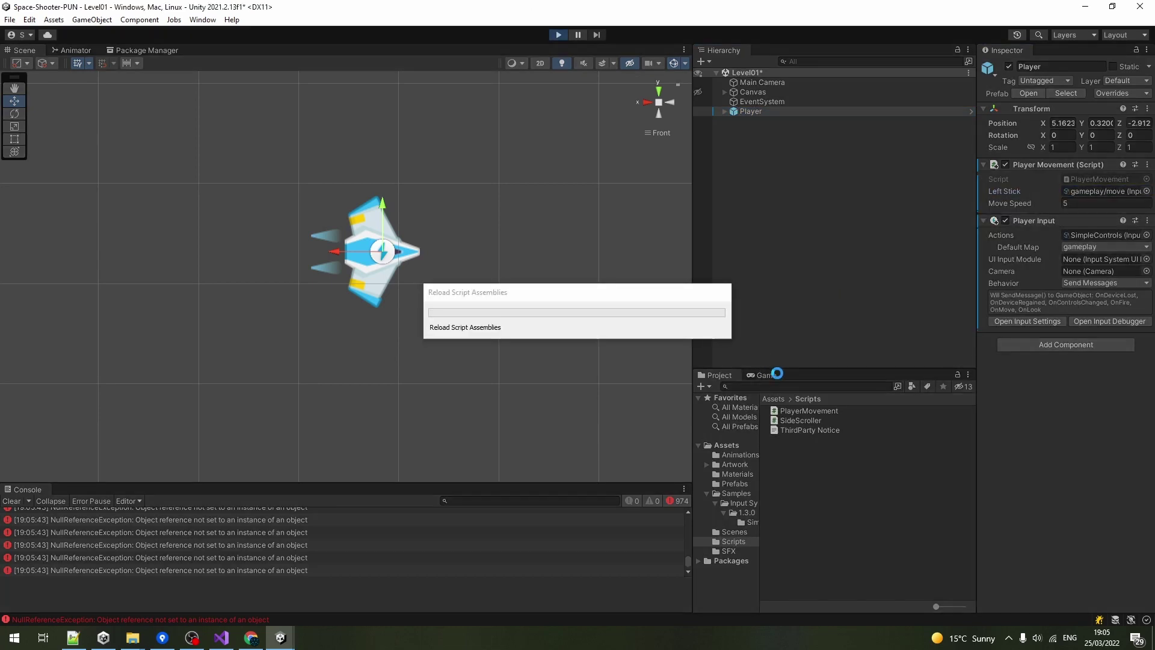
{"action": "key", "text": "d"}
{"action": "key", "text": "s"}
{"action": "key", "text": "a"}
{"action": "key", "text": "w"}
{"action": "key", "text": "d"}
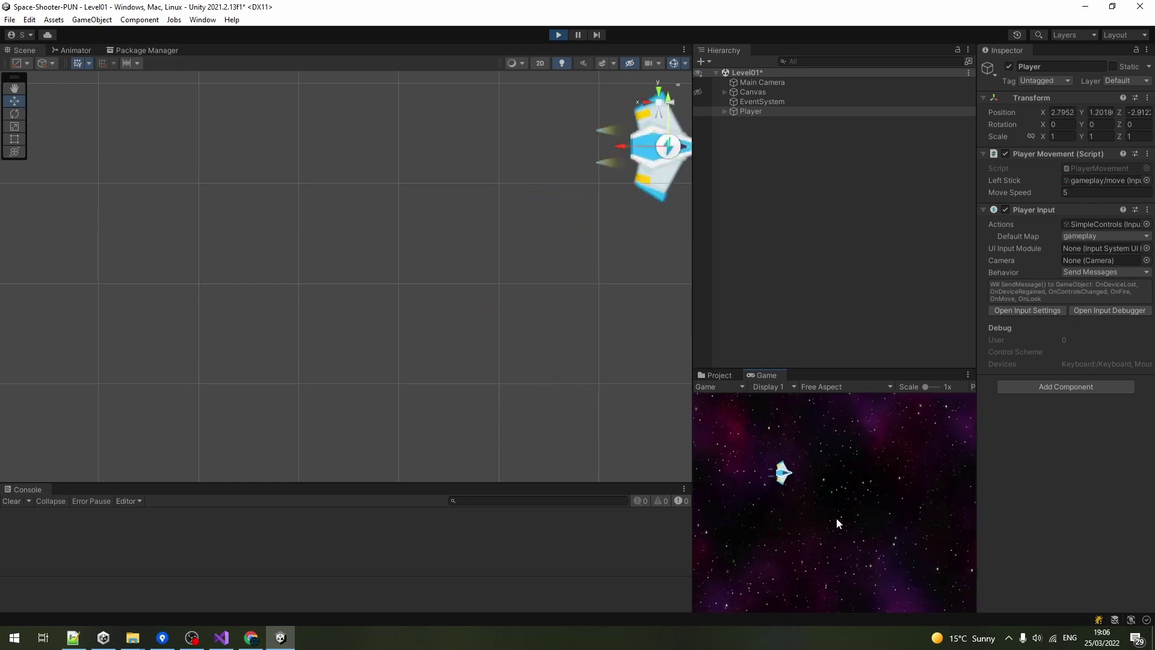
{"action": "key", "text": "s"}
{"action": "key", "text": "d"}
{"action": "key", "text": "a"}
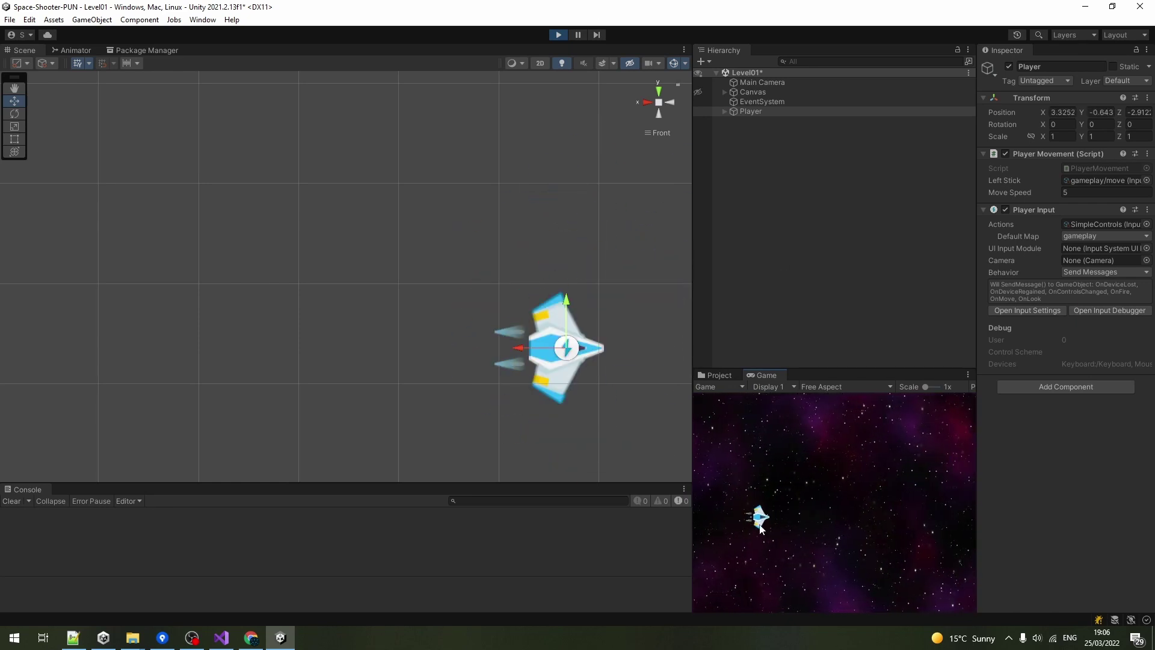
{"action": "key", "text": "d"}
{"action": "key", "text": "a"}
{"action": "key", "text": "d"}
{"action": "key", "text": "a"}
{"action": "key", "text": "d"}
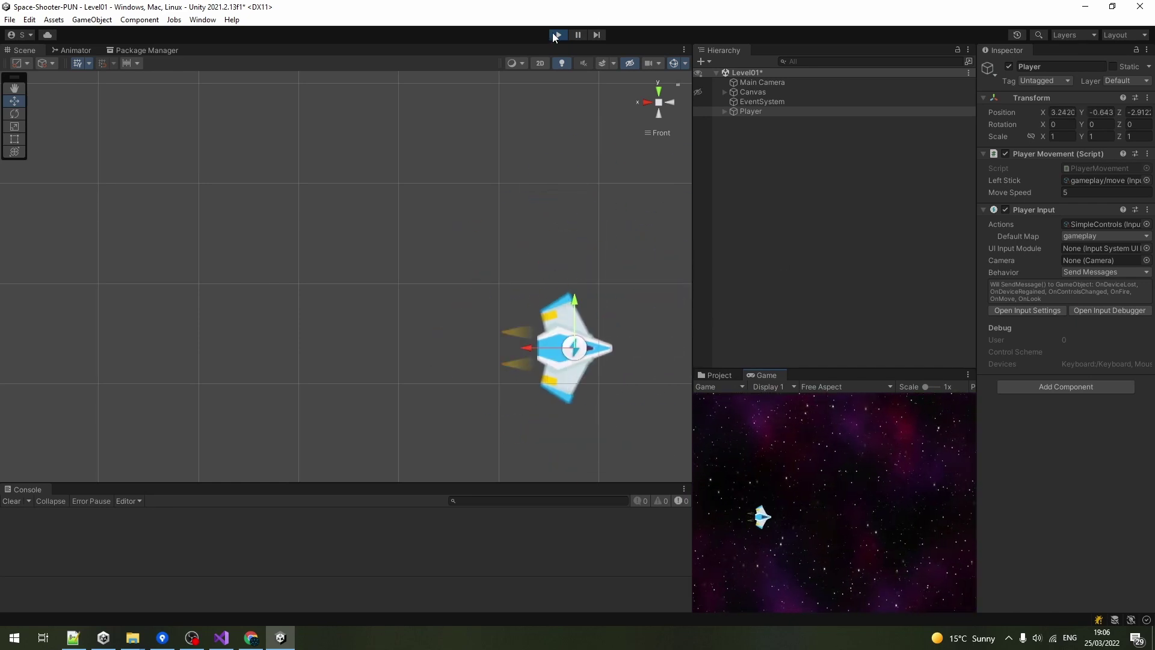
{"action": "left_click", "coordinate": [556, 35]}
Create a C# script named ThrustActivator in the Scripts folder
{"action": "right_click", "coordinate": [816, 462]}
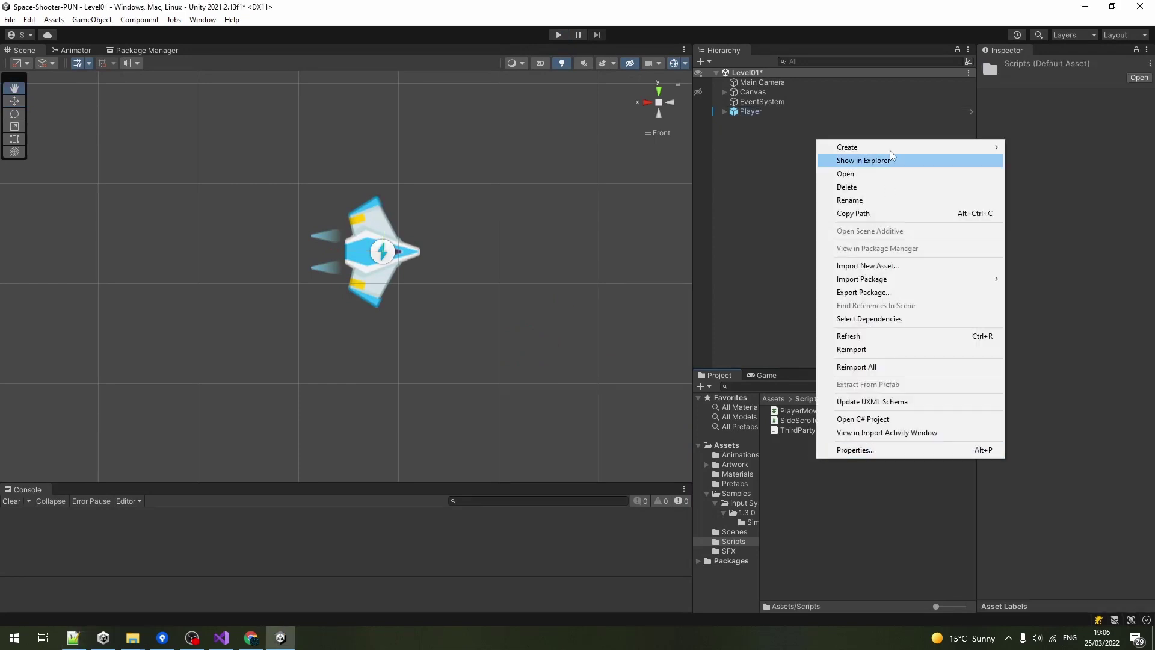
{"action": "mouse_move", "coordinate": [890, 150]}
{"action": "left_click", "coordinate": [1073, 118]}
{"action": "type", "text": "ThrustActivator"}
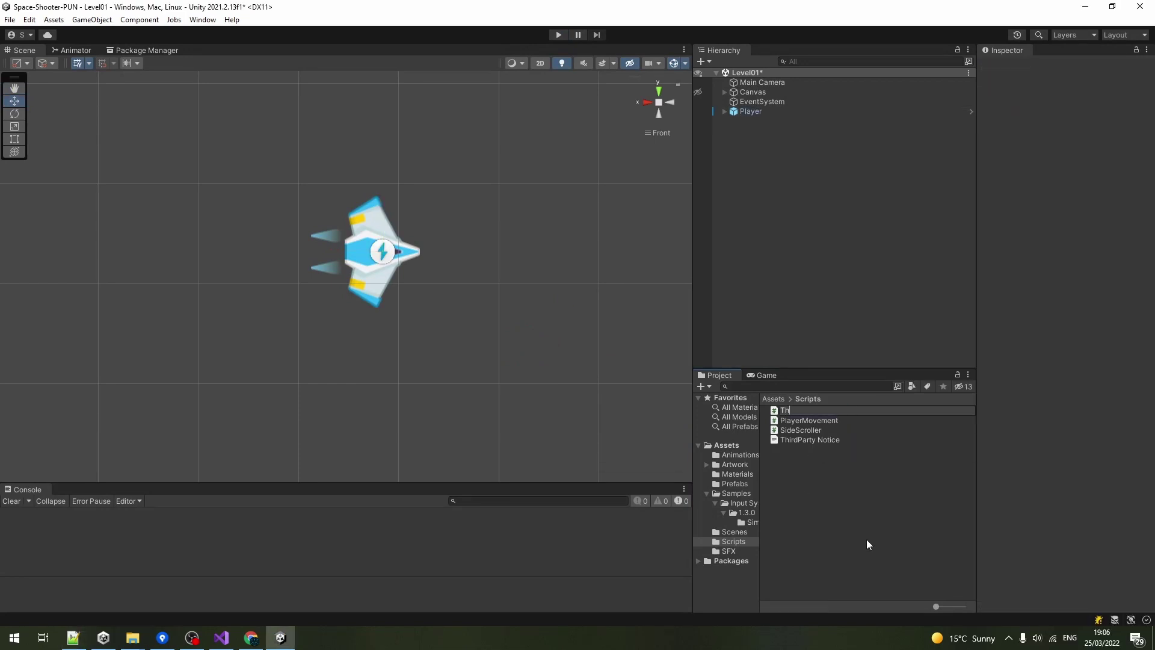
{"action": "key", "text": "Return"}
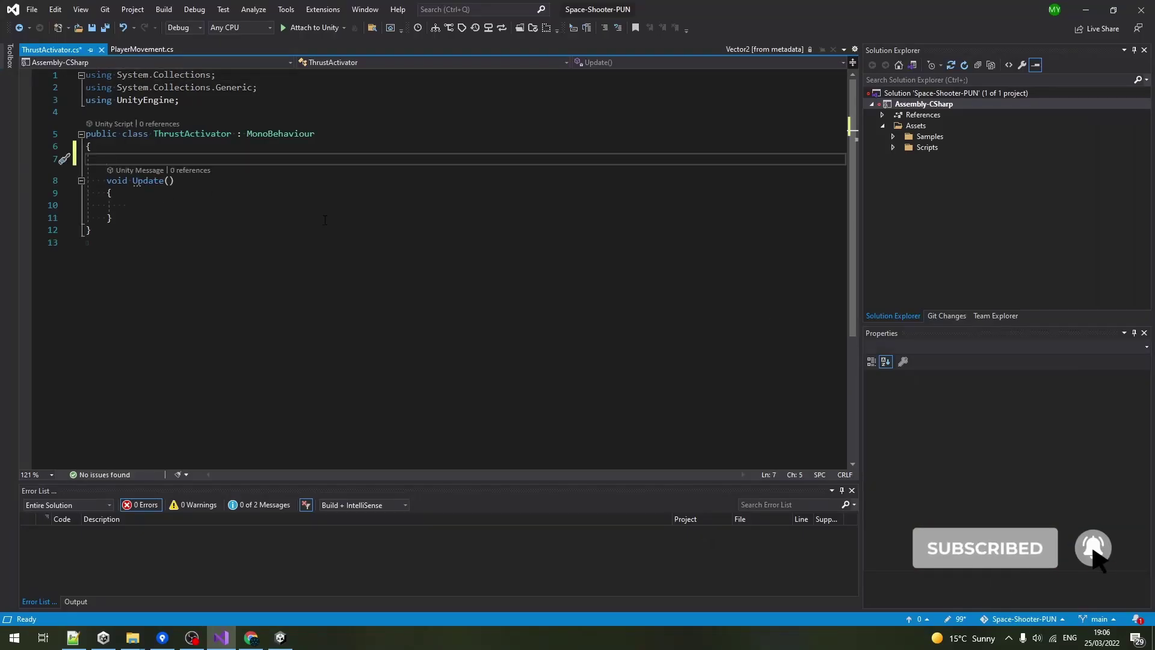
Copy the serialized leftStick field from PlayerMovement into ThrustActivator and add the UnityEngine.InputSystem using directive
{"action": "left_click", "coordinate": [140, 50]}
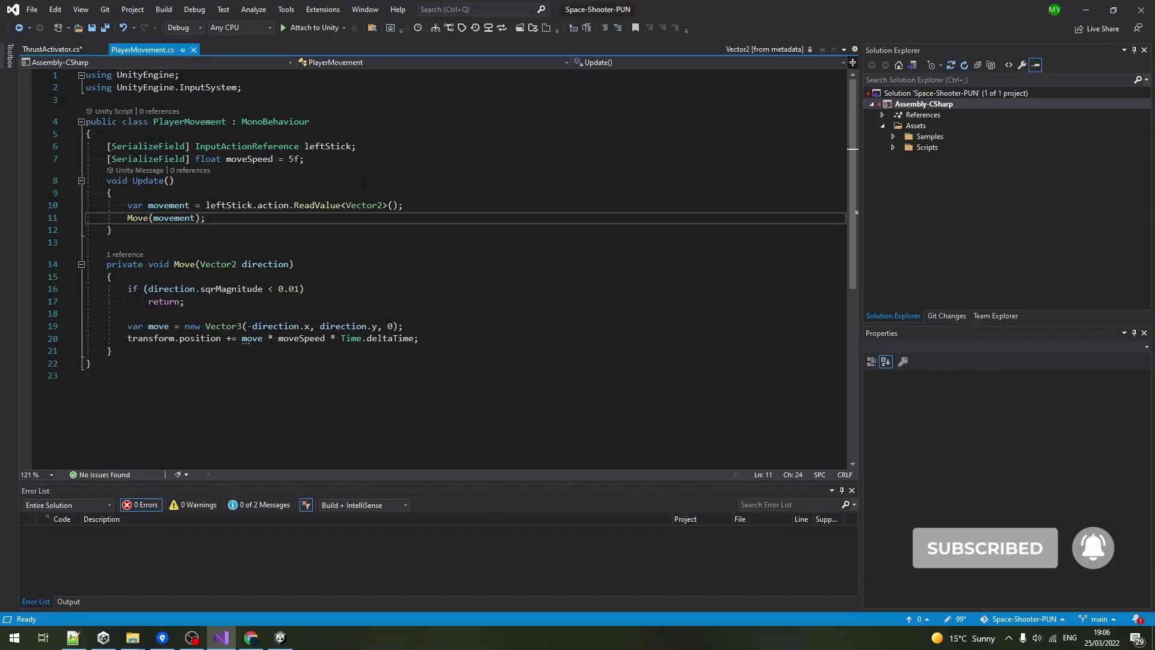
{"action": "left_click", "coordinate": [377, 146]}
{"action": "key", "text": "shift+Home"}
{"action": "key", "text": "ctrl+c"}
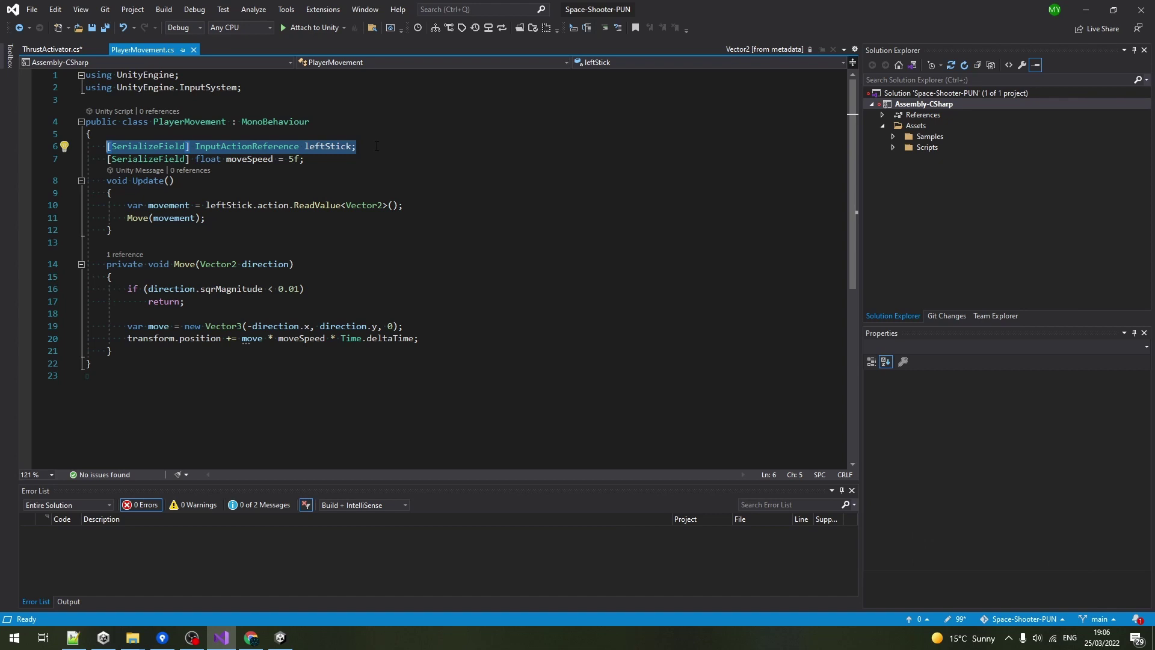
{"action": "left_click", "coordinate": [59, 49]}
{"action": "key", "text": "ctrl+v"}
{"action": "key", "text": "ctrl+period"}
{"action": "key", "text": "Return"}
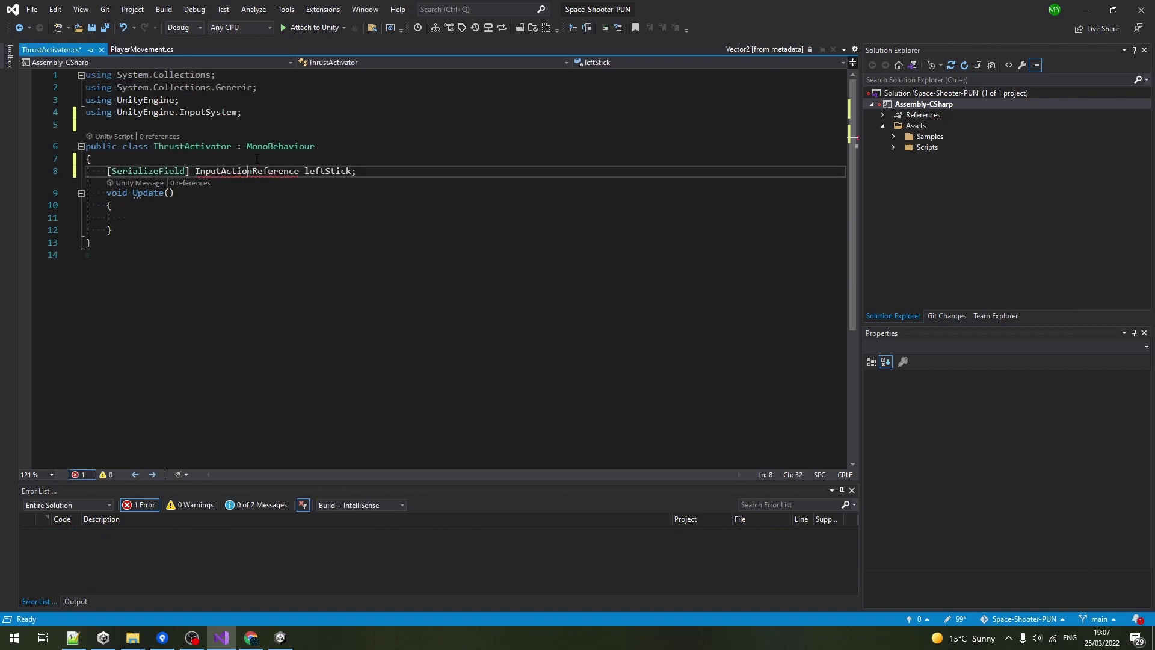
Add a serialized GameObject field named parentThruster below leftStick in ThrustActivator and save the script
{"action": "key", "text": "Return"}
{"action": "type", "text": "GameObject"}
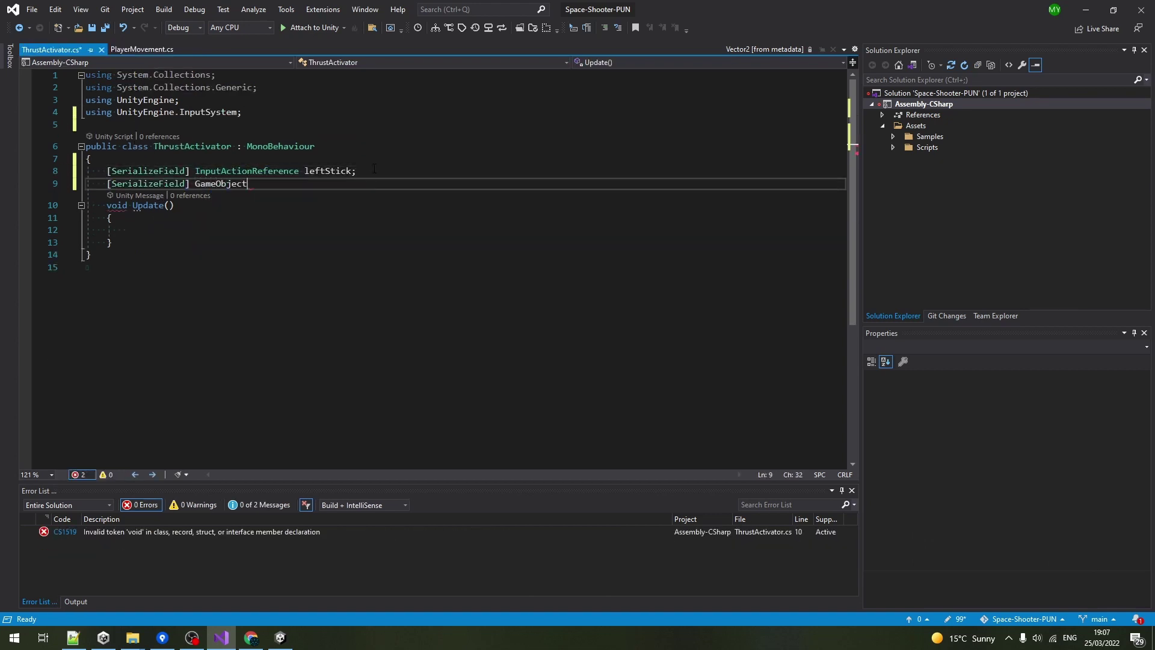
{"action": "type", "text": "Thruster"}
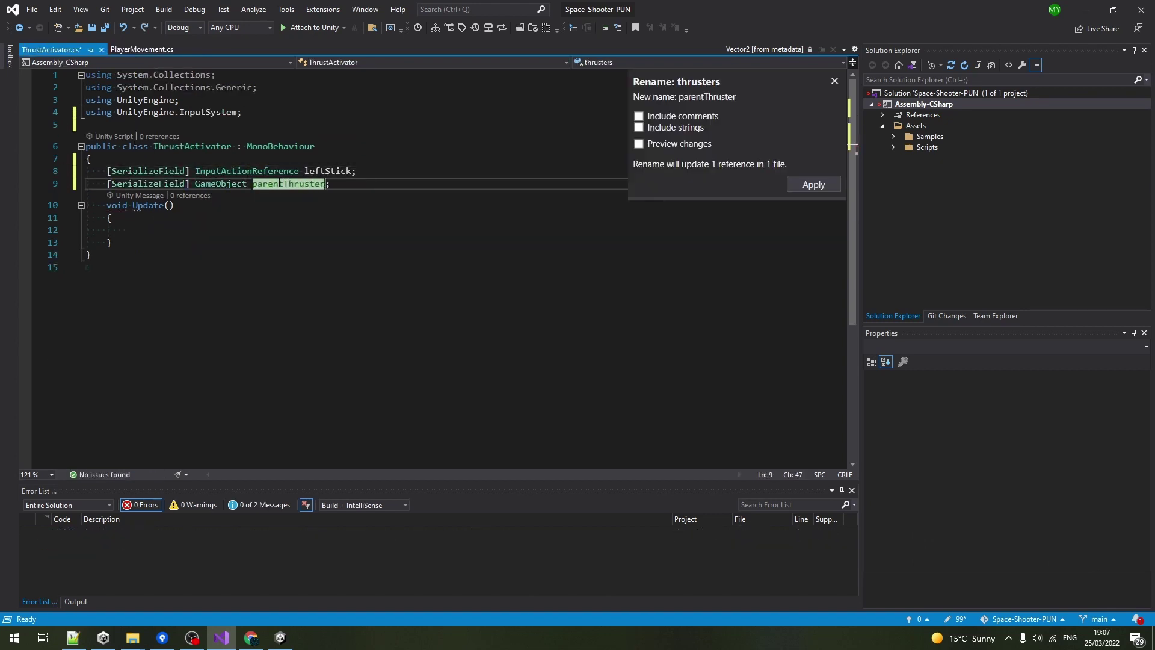
{"action": "key", "text": "Return"}
{"action": "key", "text": "ctrl+s"}
In ThrustActivator's Update, call parentThruster.SetActive with the condition that leftStick's Vector2 x value is greater than 0.1f
{"action": "left_click", "coordinate": [232, 230]}
{"action": "type", "text": "parentThruster.SetActive(leftStick.action.ReadValue<Vector2>()"}
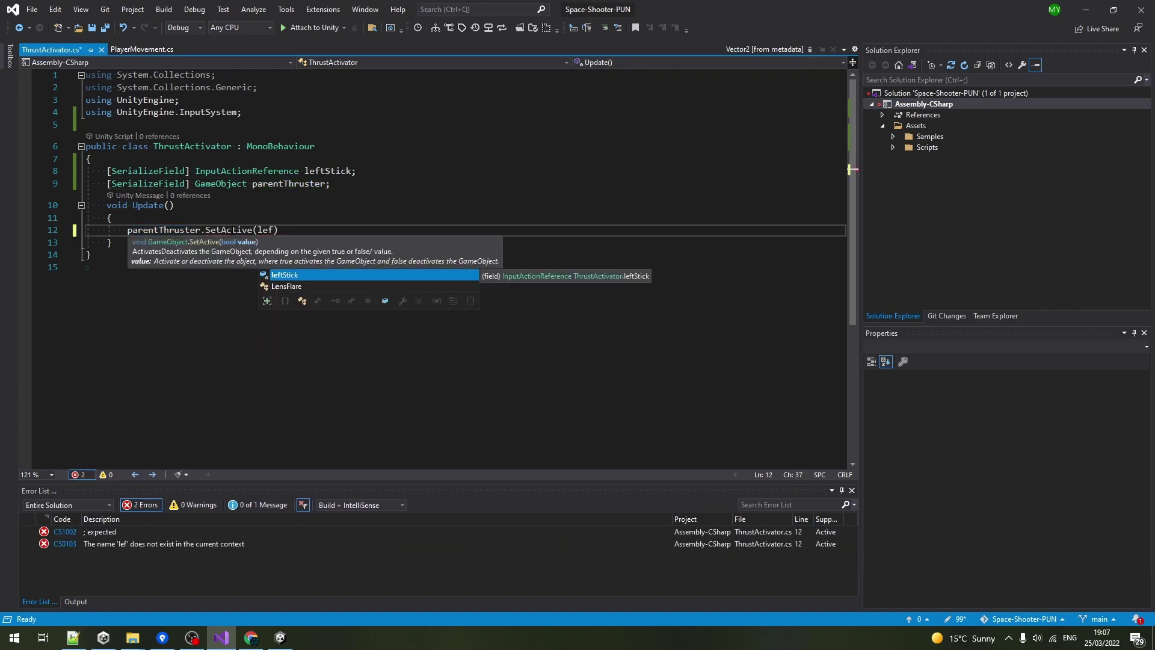
{"action": "type", "text": ".x > 0.1f);"}
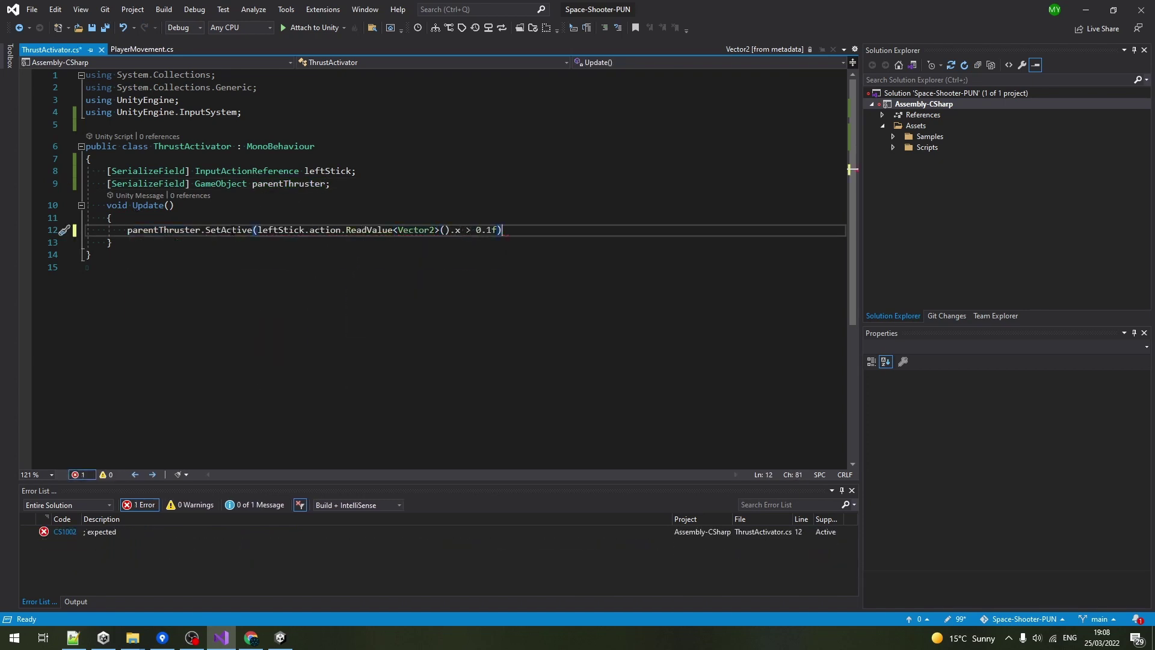
{"action": "key", "text": "ctrl+period"}
{"action": "key", "text": "Return"}
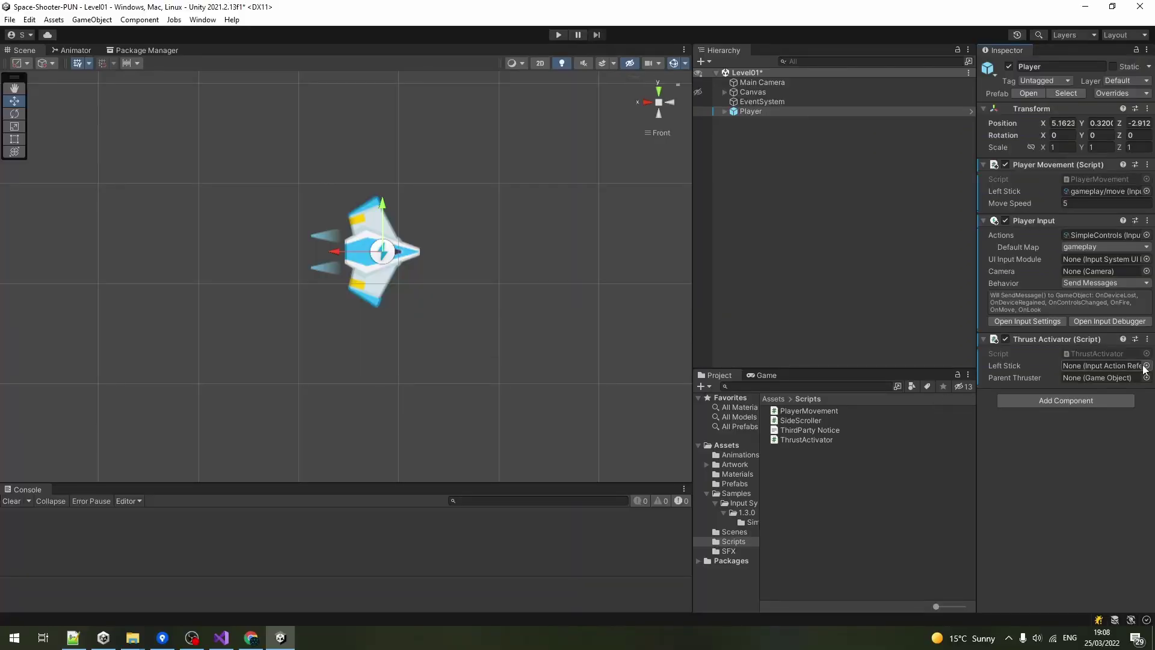
Assign gameplay/move as the Left Stick reference of the Player's Thrust Activator component
{"action": "left_click", "coordinate": [1087, 237]}
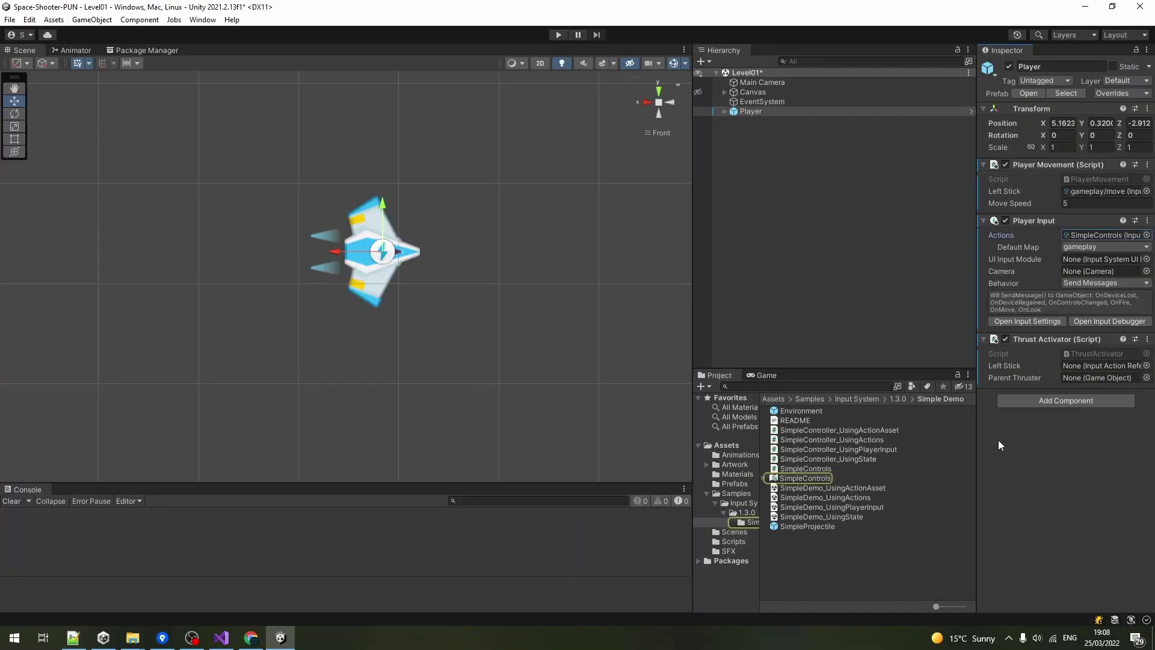
{"action": "left_click", "coordinate": [1147, 366]}
{"action": "double_click", "coordinate": [761, 305]}
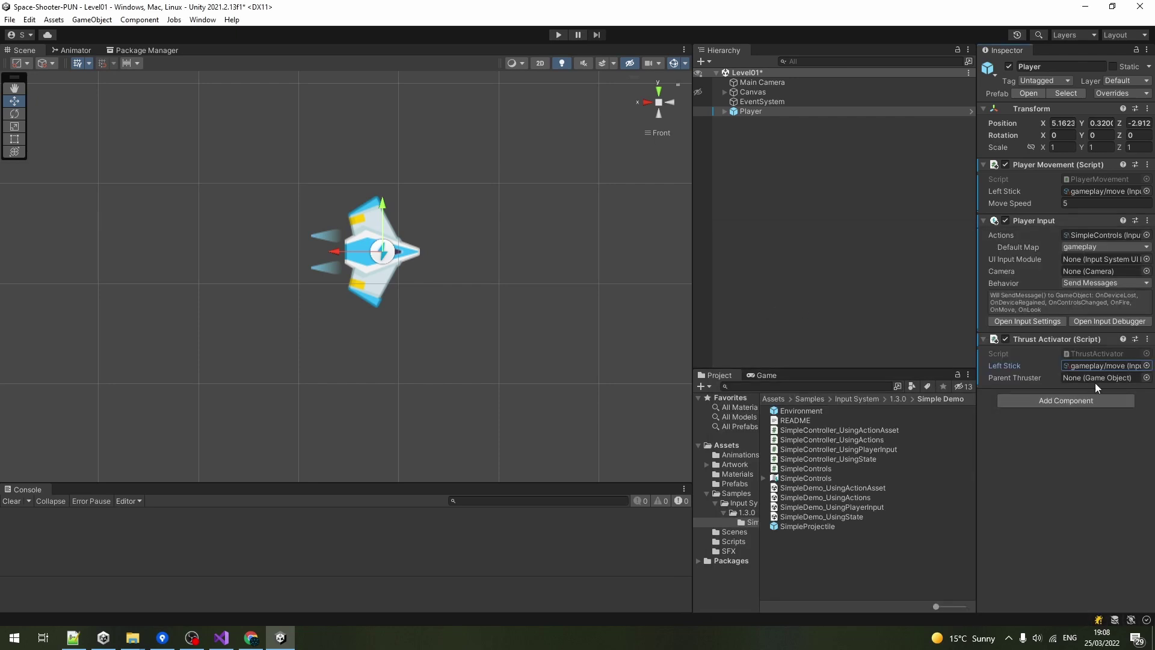
Assign the Player's Thrusters child as Thrust Activator's Parent Thruster and apply all overrides to the Player prefab
{"action": "left_click", "coordinate": [724, 112]}
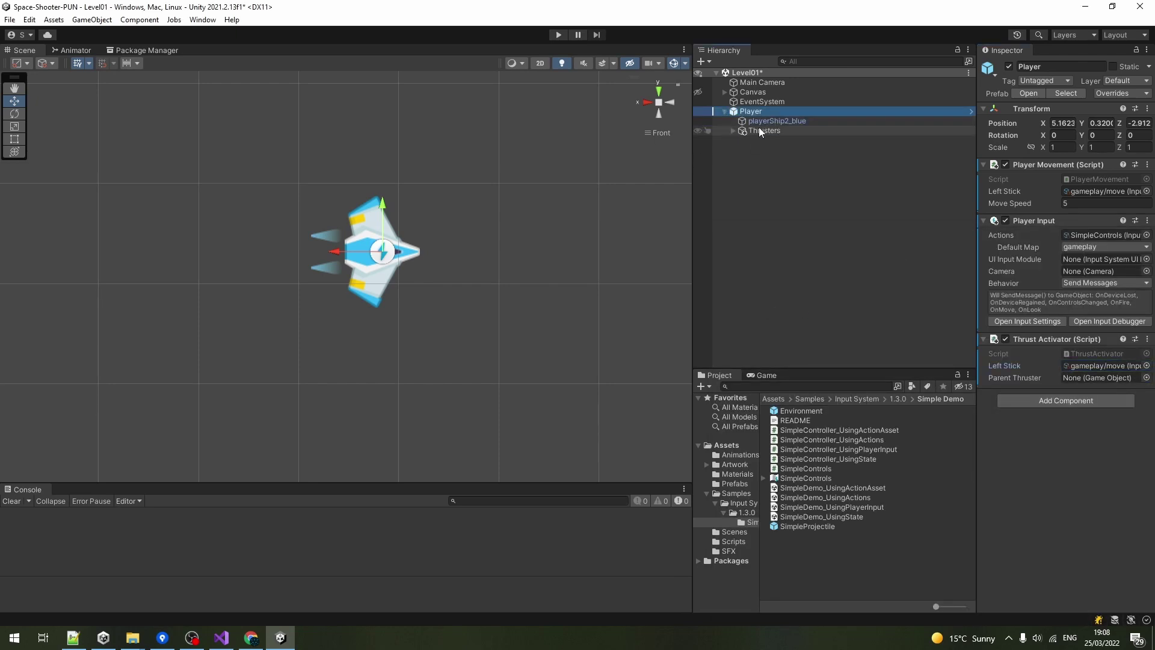
{"action": "left_click_drag", "start_coordinate": [759, 129], "coordinate": [1100, 381]}
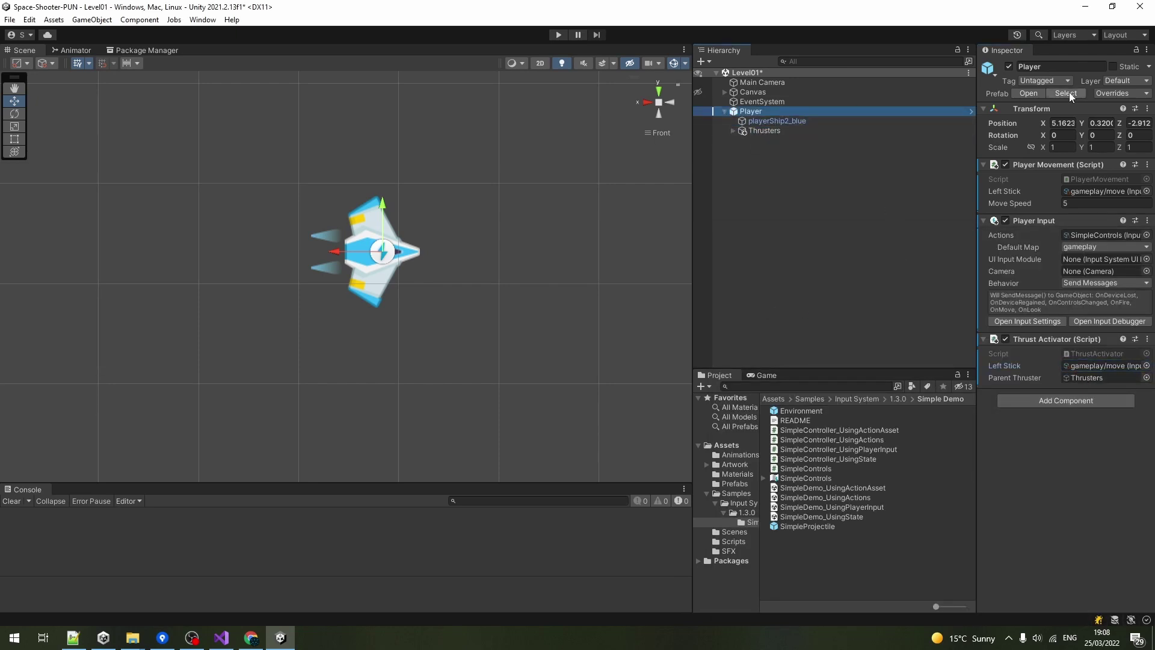
{"action": "left_click", "coordinate": [1116, 94]}
{"action": "left_click", "coordinate": [1106, 216]}
Play-test the ship in an enlarged Game view, flying it in all directions to check when the thrusters activate, and stop play mode
{"action": "left_click", "coordinate": [558, 35]}
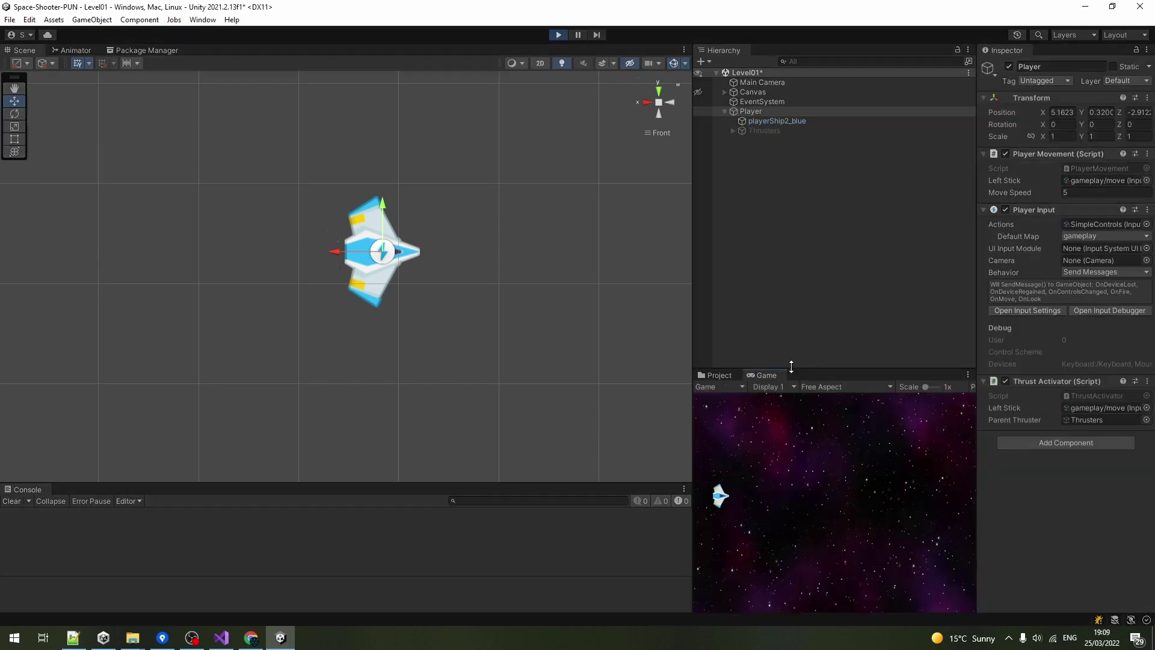
{"action": "left_click_drag", "start_coordinate": [789, 367], "coordinate": [794, 361]}
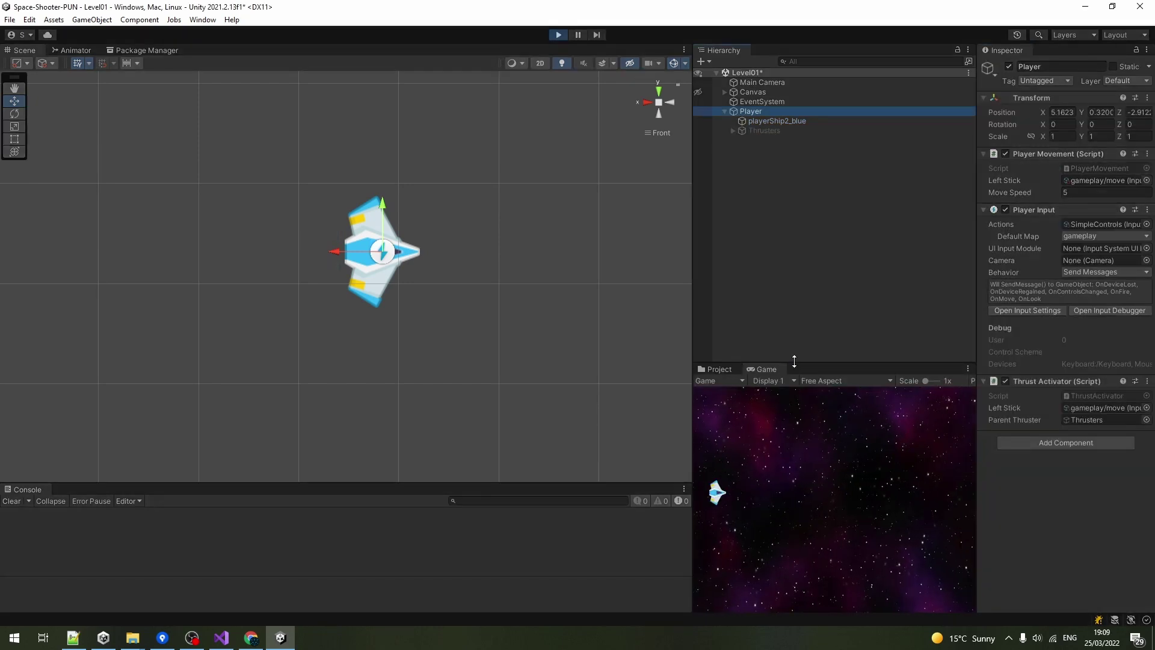
{"action": "left_click_drag", "start_coordinate": [692, 299], "coordinate": [570, 299]}
{"action": "key", "text": "d"}
{"action": "key", "text": "s"}
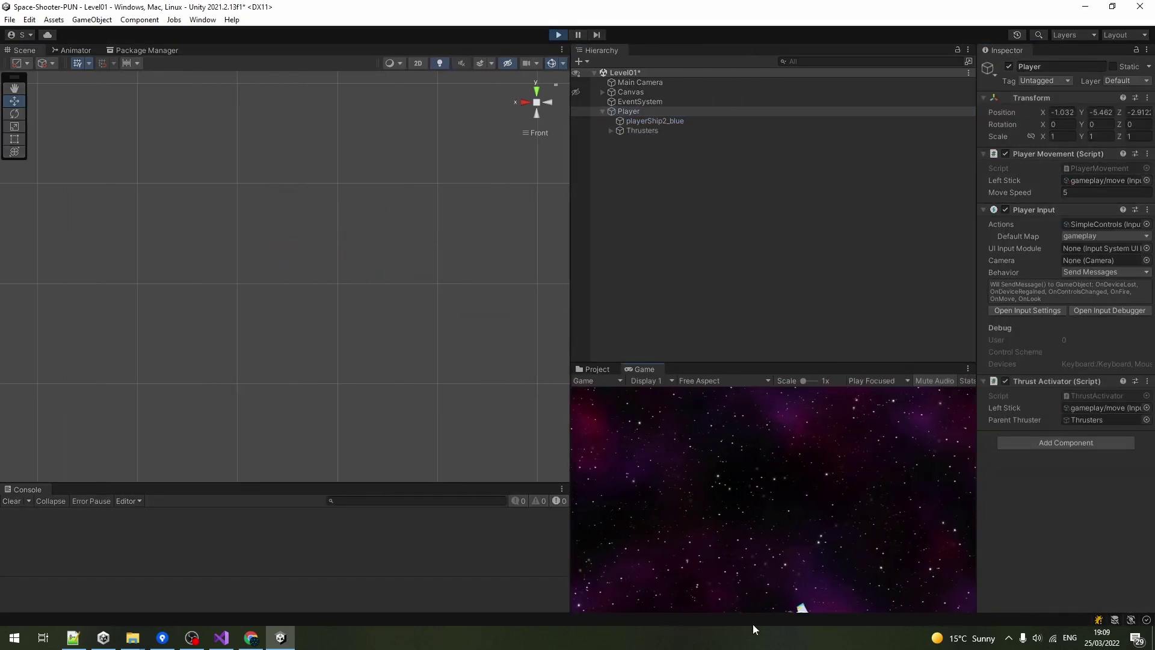
{"action": "key", "text": "w"}
{"action": "key", "text": "d"}
{"action": "key", "text": "a"}
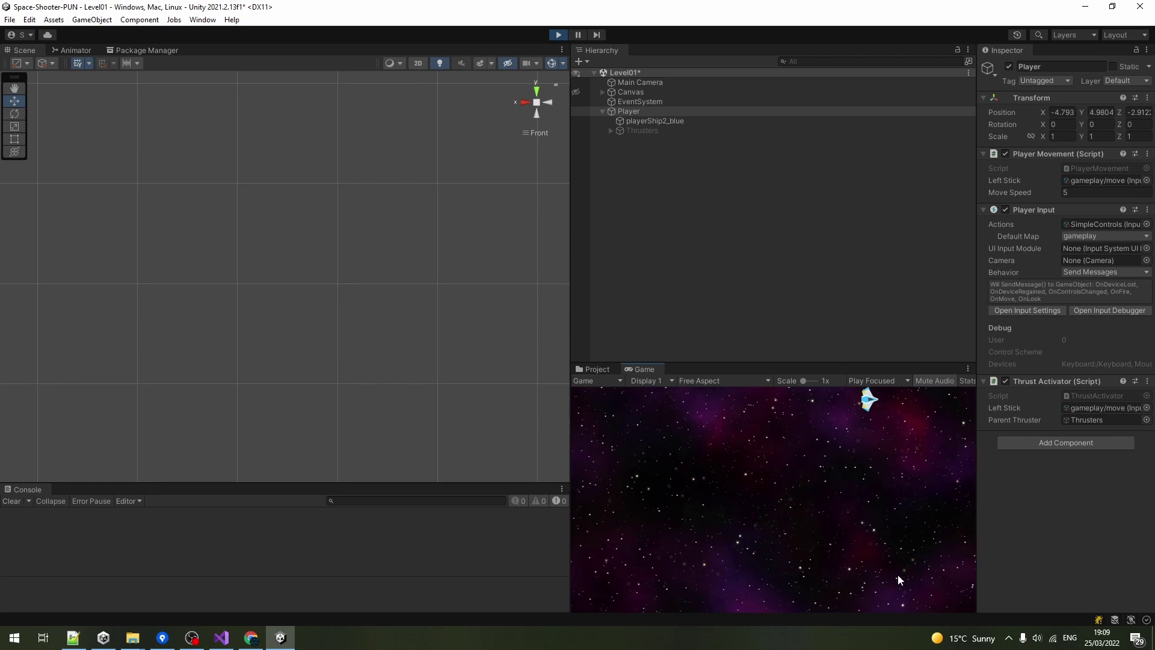
{"action": "key", "text": "s"}
{"action": "key", "text": "ctrl+p"}
Create a new script named PlayerScreenBoundries as a component on the Player
{"action": "left_click", "coordinate": [579, 364]}
{"action": "left_click", "coordinate": [1065, 400]}
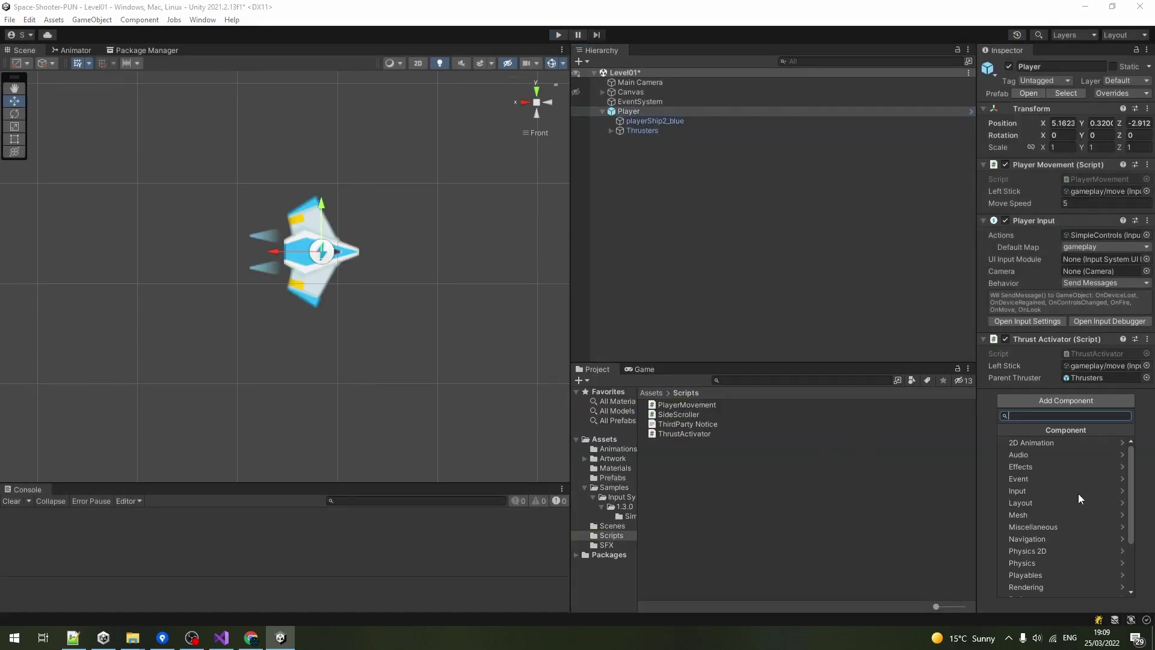
{"action": "type", "text": "PlayerScreenBoundries"}
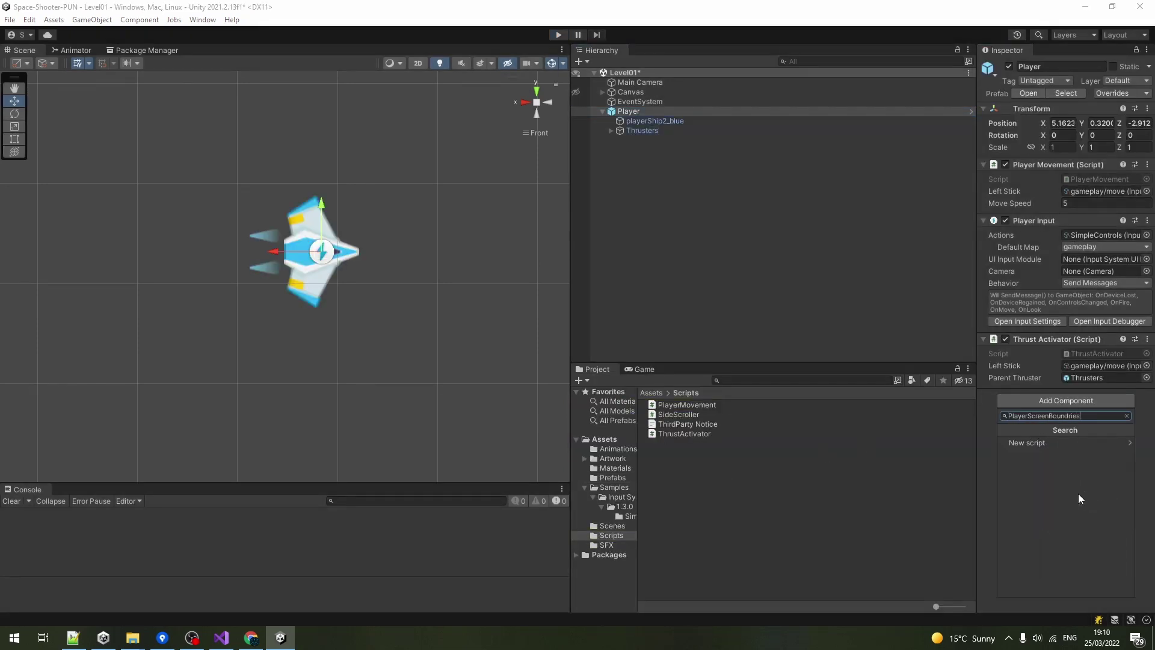
{"action": "key", "text": "Return"}
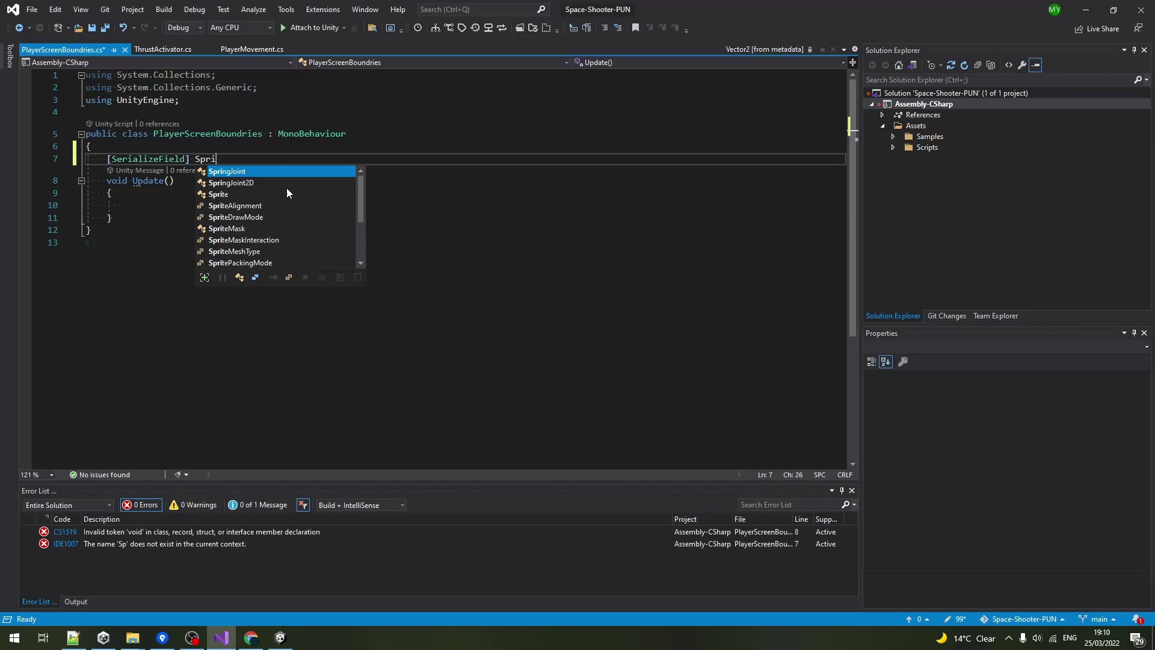
Declare a serialized SpriteRenderer playerSprite, a private Vector2 screenBounds and private floats playerWidth and playerHeight in PlayerScreenBoundries
{"action": "type", "text": "teRenderer playerSprite;"}
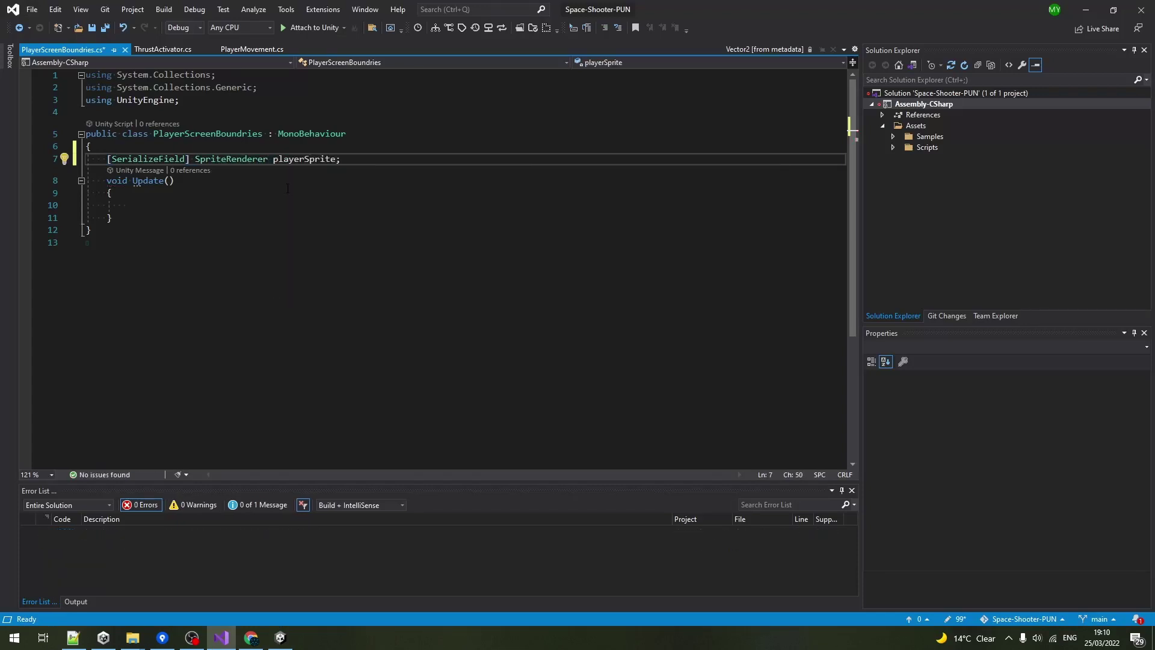
{"action": "key", "text": "Return"}
{"action": "key", "text": "Return"}
{"action": "type", "text": "private Vector2 screenBounds;"}
{"action": "key", "text": "Return"}
{"action": "type", "text": "private float playerWidth;"}
{"action": "key", "text": "shift+Home"}
{"action": "type", "text": "private float playerWidth;"}
Add a LateUpdate method clamping viewPos.x between screenBounds.x + playerWidth and -screenBounds.x - playerWidth, and assign viewPos back to transform.position
{"action": "type", "text": "private void LateUpdate()Vector2 viewPos = transform.position;"}
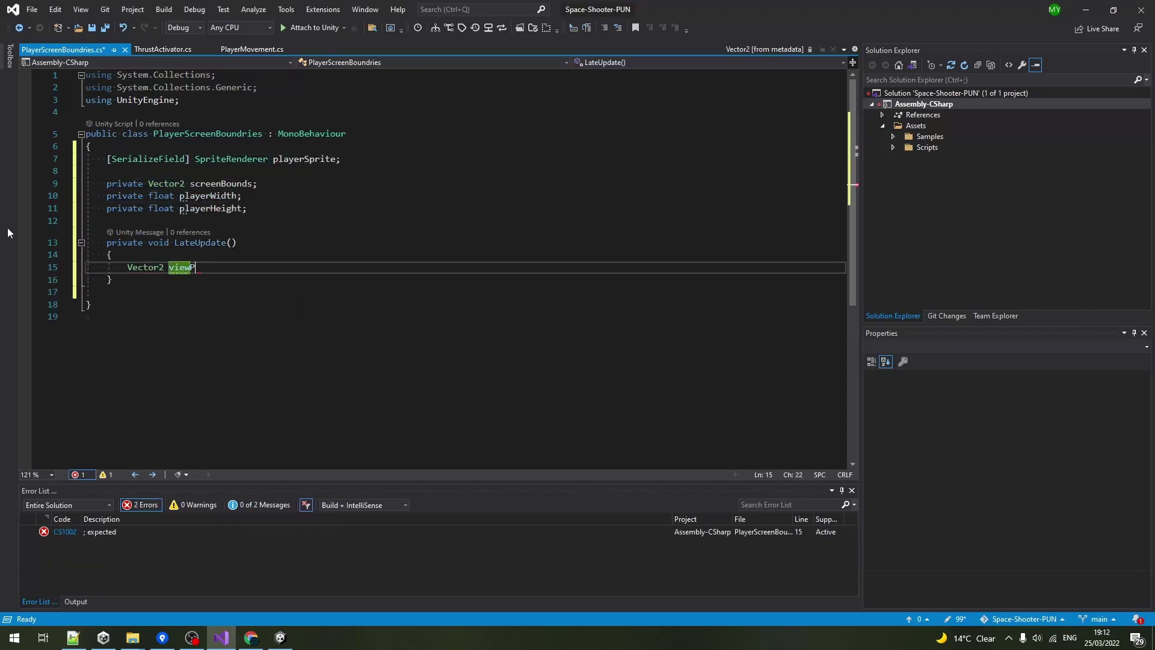
{"action": "type", "text": "viewPos.x = Mathf.Clamp(viewPos.x, screenBounds.x + playerWidth, -screenBounds.x - "}
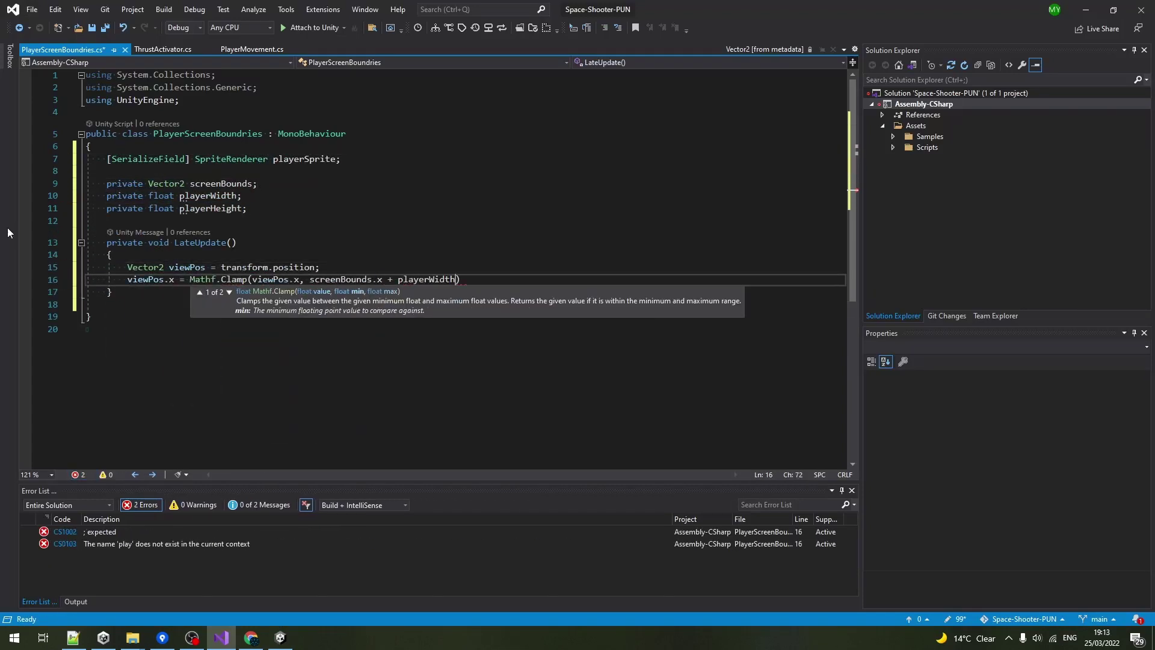
{"action": "type", "text": "playerWidth);"}
{"action": "key", "text": "Return"}
{"action": "key", "text": "Return"}
{"action": "type", "text": "transform.position = viewPos;"}
Add a Start method above LateUpdate setting screenBounds with Camera.main.ScreenToWorldPoint from Screen.width, Screen.height and the main camera's z position
{"action": "left_click", "coordinate": [435, 221]}
{"action": "key", "text": "Return"}
{"action": "type", "text": "private void Start()screenBounds = Camera.main.ScreenToWorldPoint(new Vector3("}
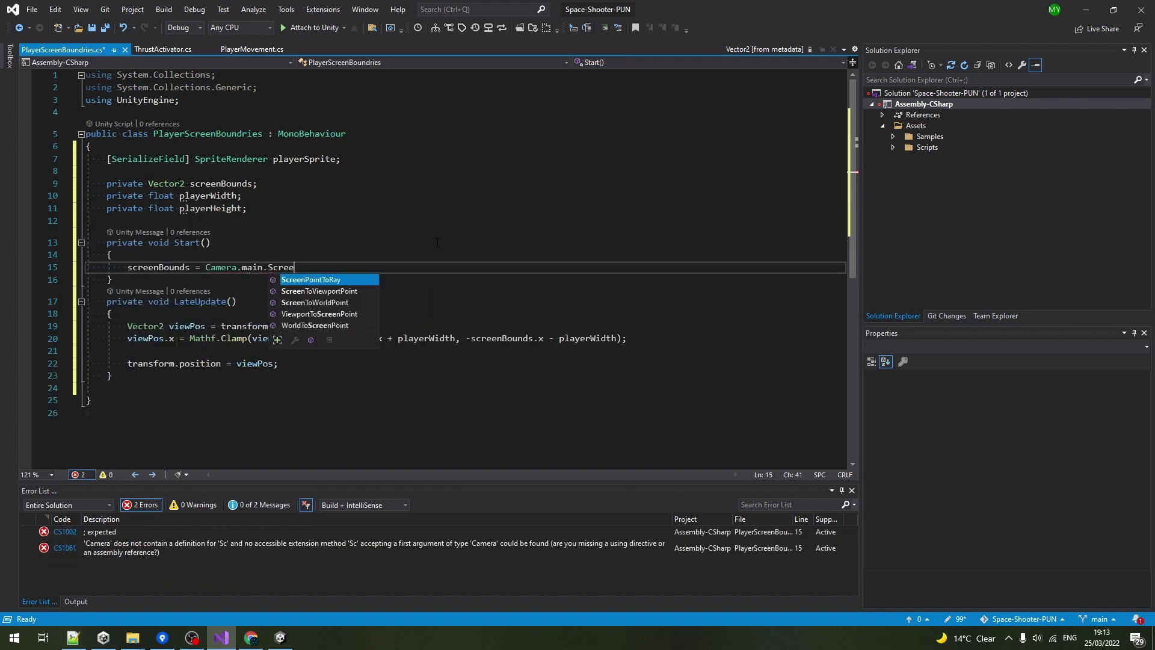
{"action": "type", "text": "Screen.width, Screen.height, Camera.main.transform.position.z));"}
Store Camera.main in a local Camera variable cam in Start and use cam throughout the screenBounds line
{"action": "left_click", "coordinate": [363, 255]}
{"action": "key", "text": "Return"}
{"action": "type", "text": "Camera cam = Camera.main;"}
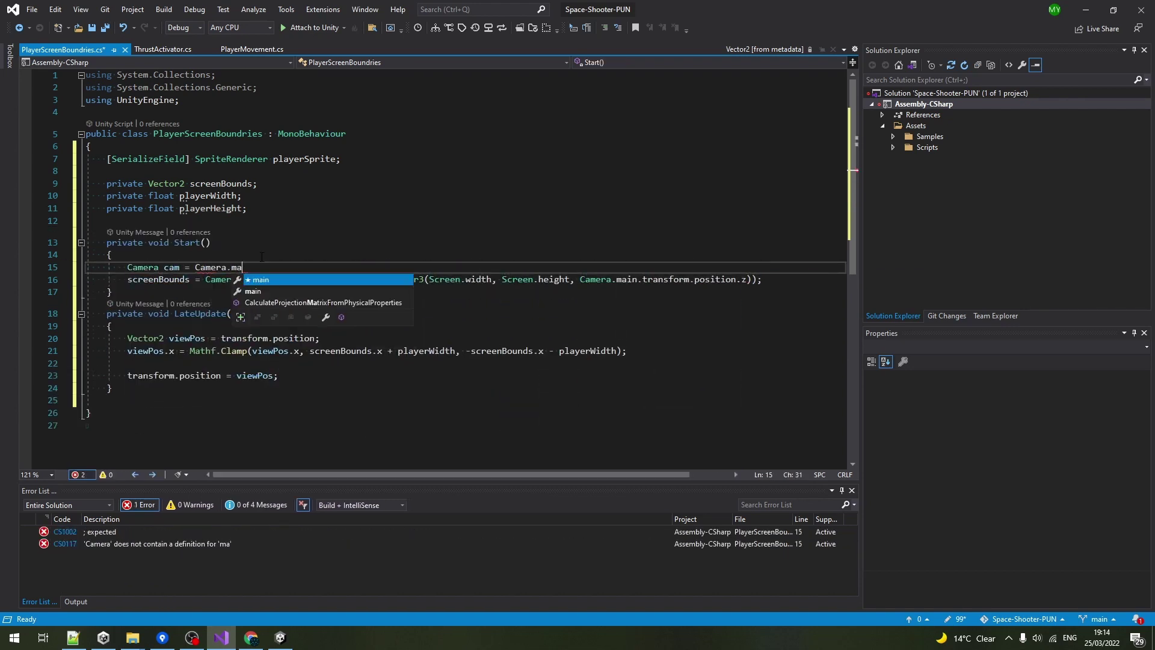
{"action": "left_click_drag", "start_coordinate": [268, 279], "coordinate": [205, 279]}
{"action": "type", "text": "cam."}
{"action": "left_click_drag", "start_coordinate": [538, 279], "coordinate": [596, 279]}
{"action": "type", "text": "cam"}
In Start, set playerWidth to playerSprite.bounds.size.x / 2 and playerHeight to playerSprite.bounds.size.y / 2
{"action": "key", "text": "End"}
{"action": "key", "text": "Return"}
{"action": "type", "text": "playerWidth = playerSprite.bounds.size.x / 2;"}
{"action": "key", "text": "ctrl+d"}
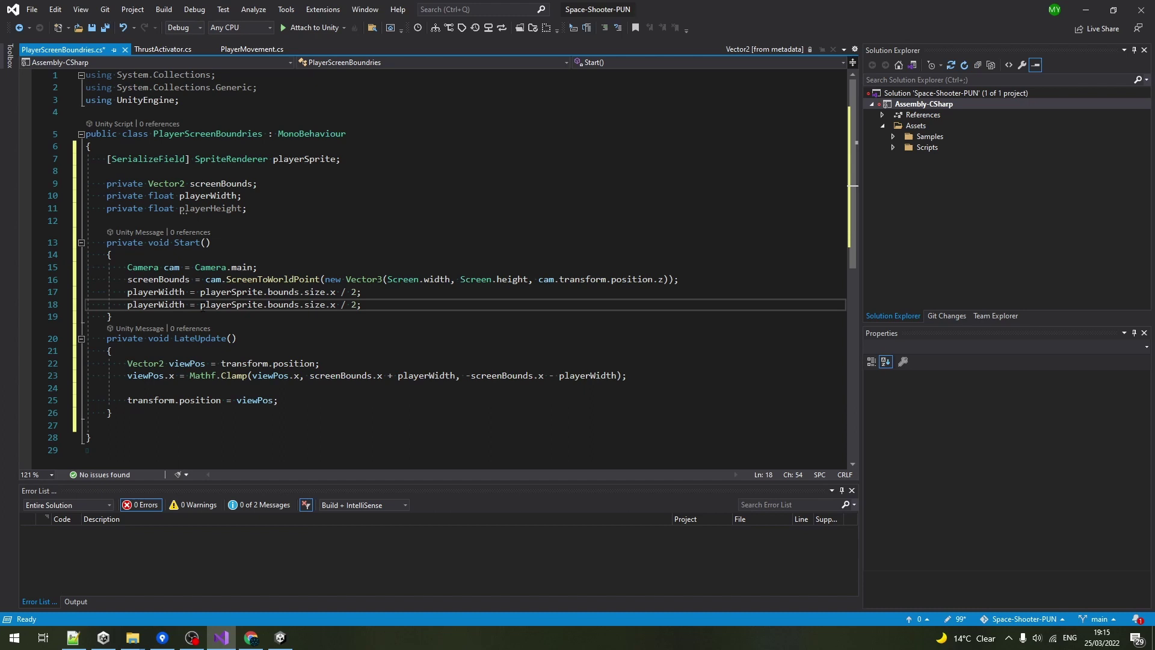
{"action": "left_click_drag", "start_coordinate": [330, 305], "coordinate": [336, 305]}
{"action": "type", "text": "y"}
{"action": "left_click_drag", "start_coordinate": [159, 305], "coordinate": [202, 306]}
{"action": "type", "text": "Height"}
Duplicate the Clamp line in LateUpdate and adapt it to viewPos.y with screenBounds.y and playerHeight, and remove the unused using directives
{"action": "left_click", "coordinate": [626, 376]}
{"action": "key", "text": "ctrl+d"}
{"action": "left_click_drag", "start_coordinate": [168, 388], "coordinate": [174, 388]}
{"action": "type", "text": "y"}
{"action": "left_click_drag", "start_coordinate": [294, 388], "coordinate": [300, 388]}
{"action": "type", "text": "y"}
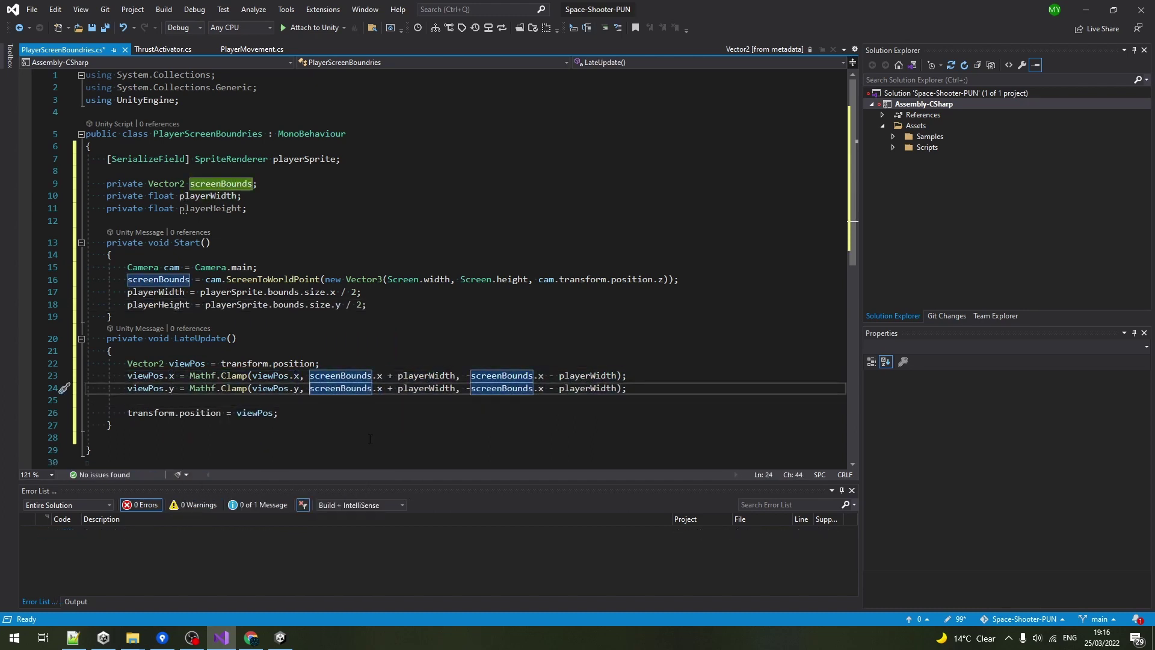
{"action": "double_click", "coordinate": [440, 390]}
{"action": "type", "text": "playerHeight, screenBounds.y - playerHeight"}
{"action": "key", "text": "ctrl+r"}
{"action": "key", "text": "ctrl+g"}
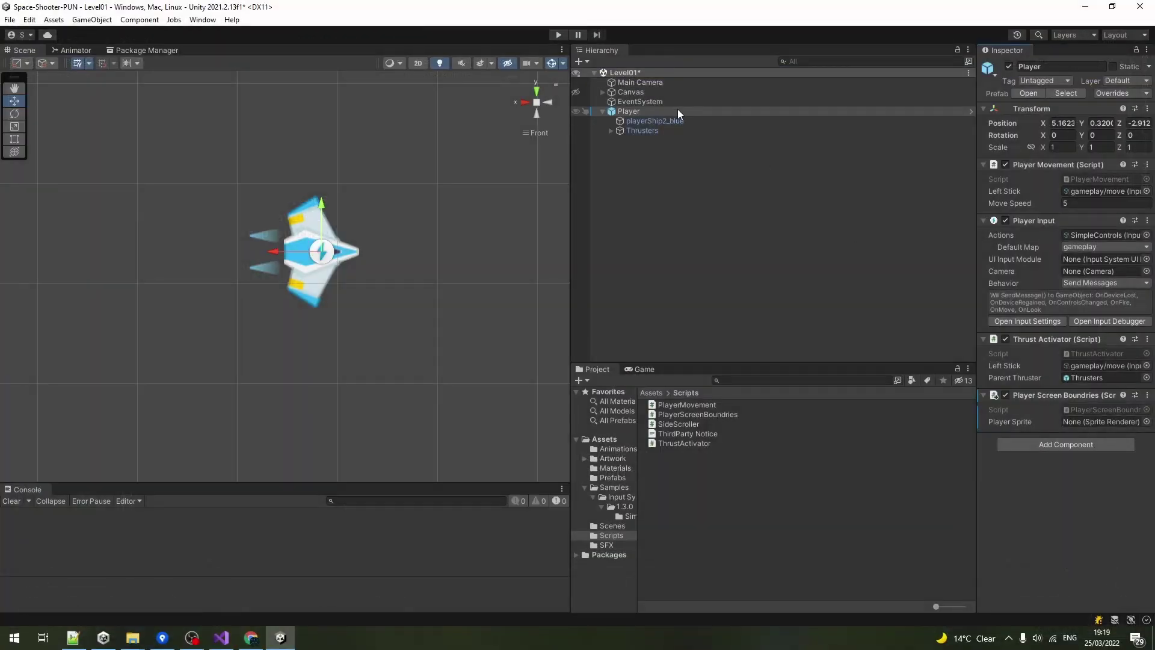
Assign playerShip2_blue as the Player Sprite of the Player Screen Boundries component and start play mode
{"action": "left_click_drag", "start_coordinate": [655, 121], "coordinate": [1070, 419]}
{"action": "key", "text": "ctrl+p"}
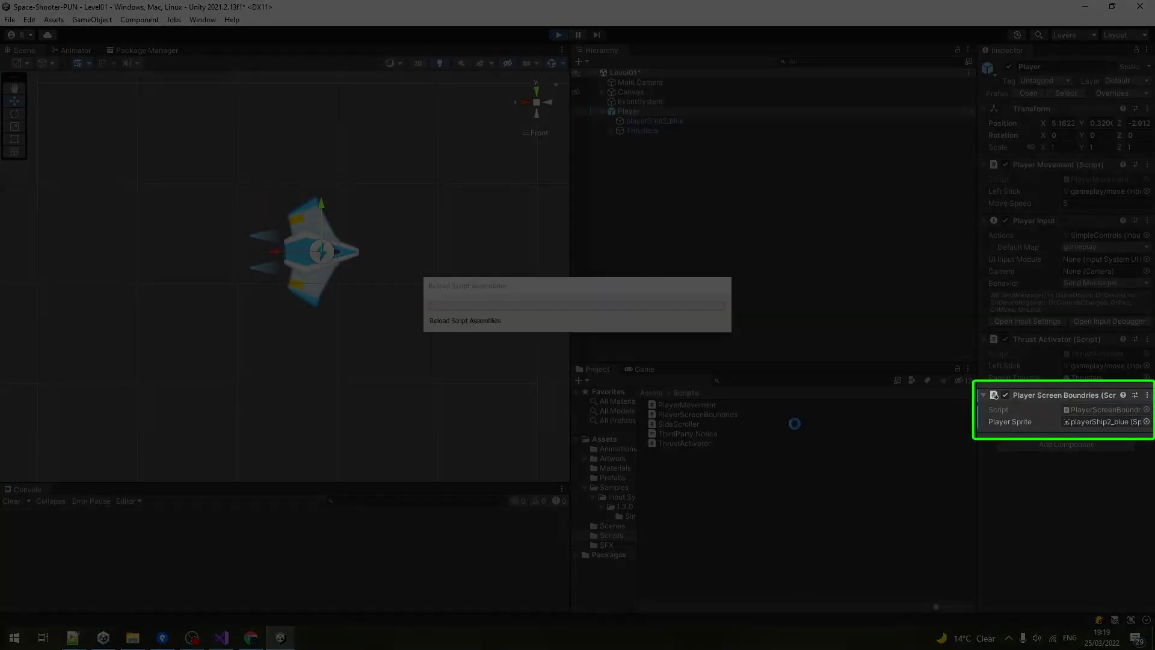